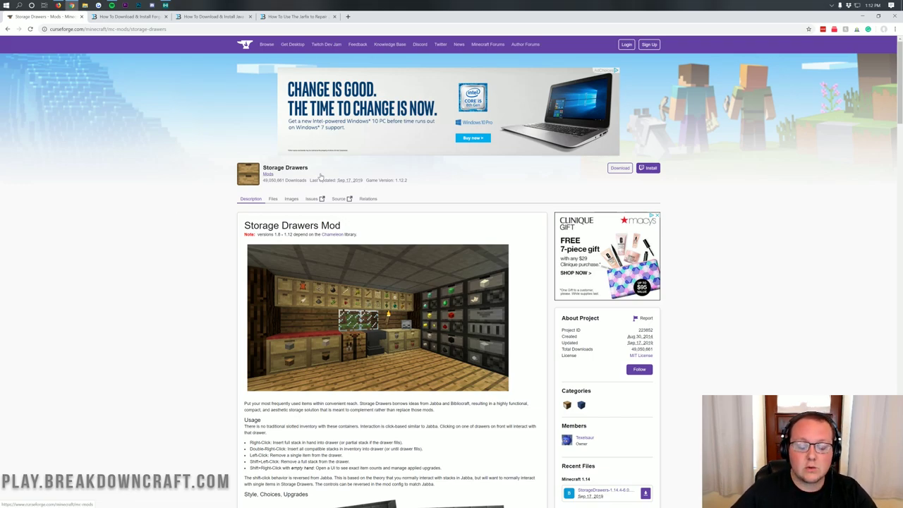
Read through the Storage Drawers mod description, including usage, drawer configurations, compacting drawers, controllers and compatibility
scroll(305, 185, "down", 1)
scroll(305, 186, "down", 1)
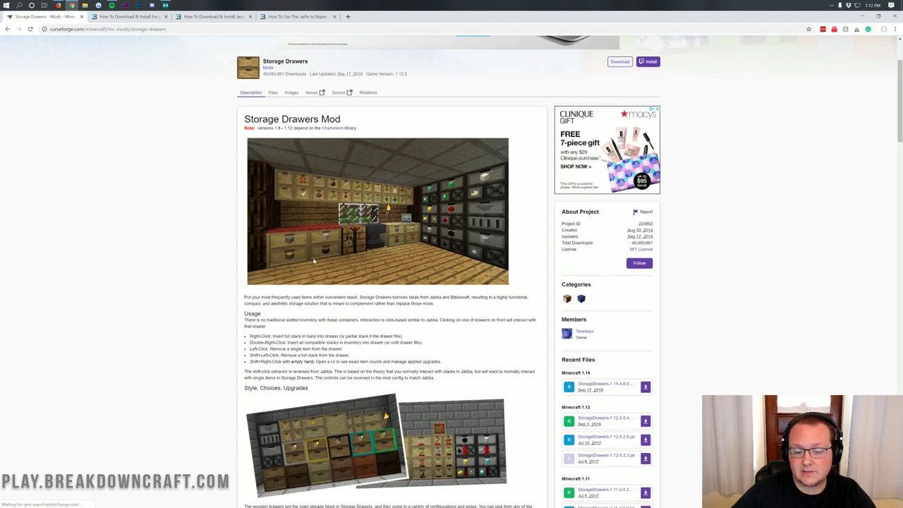
scroll(299, 259, "down", 1)
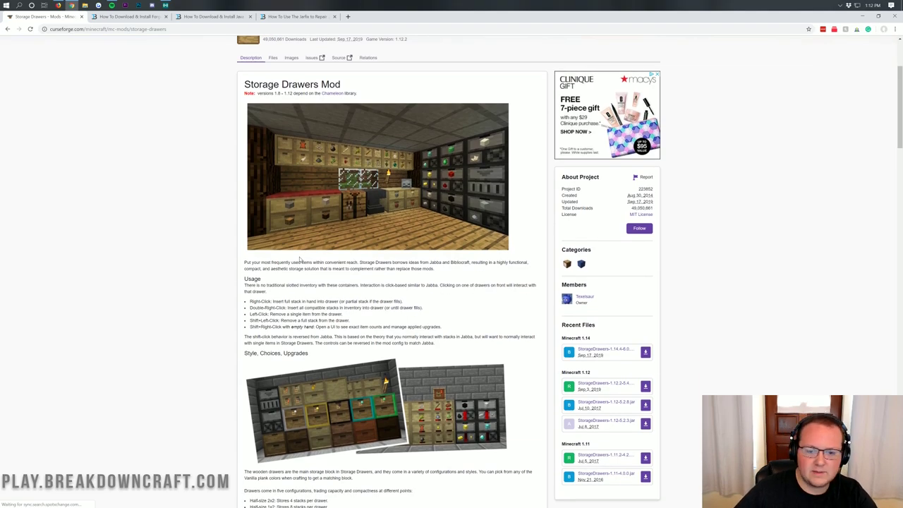
scroll(300, 260, "down", 2)
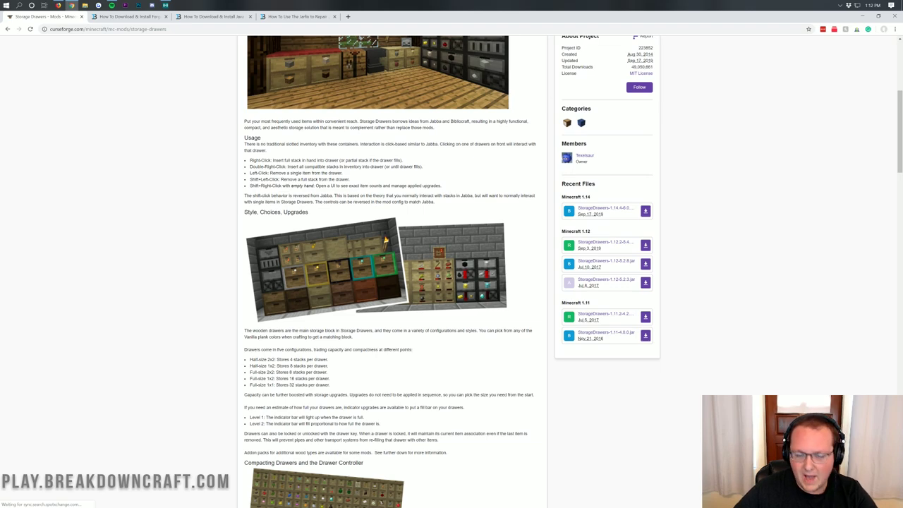
scroll(246, 185, "down", 3)
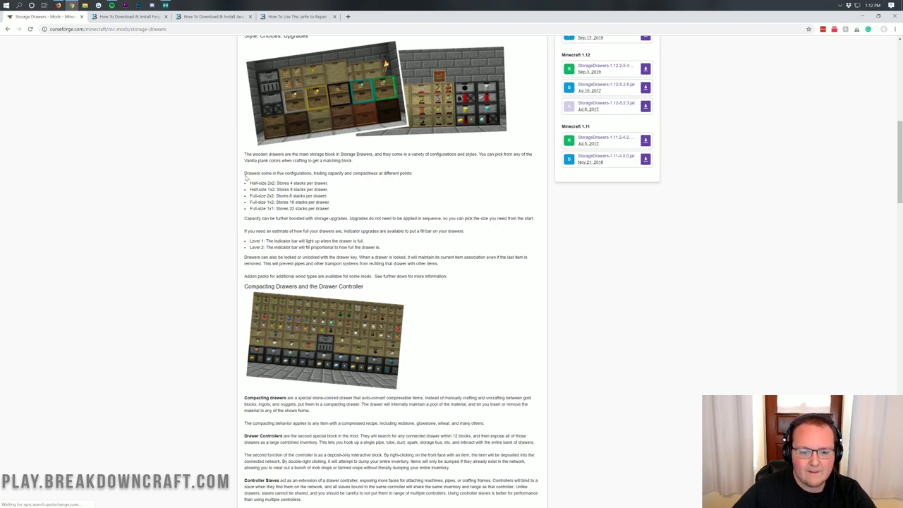
left_click_drag(252, 177, 331, 208)
left_click(273, 189)
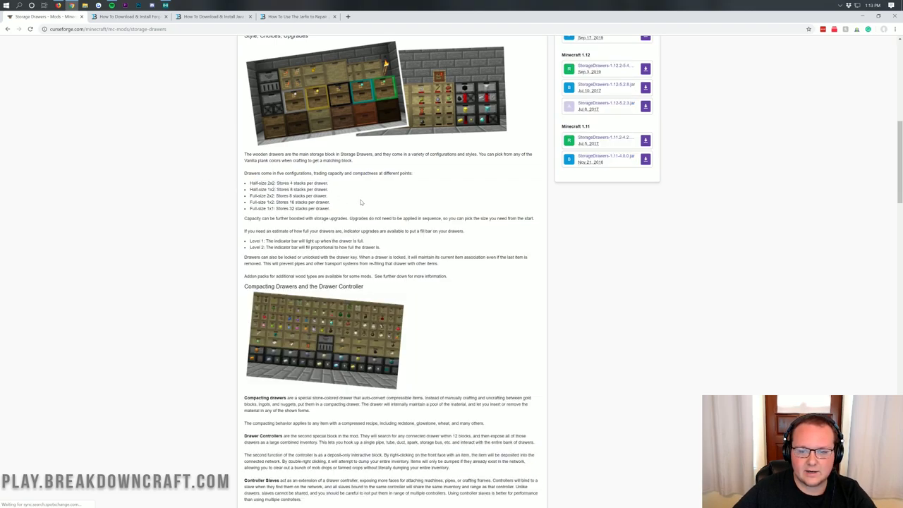
scroll(361, 202, "up", 1)
scroll(360, 202, "down", 2)
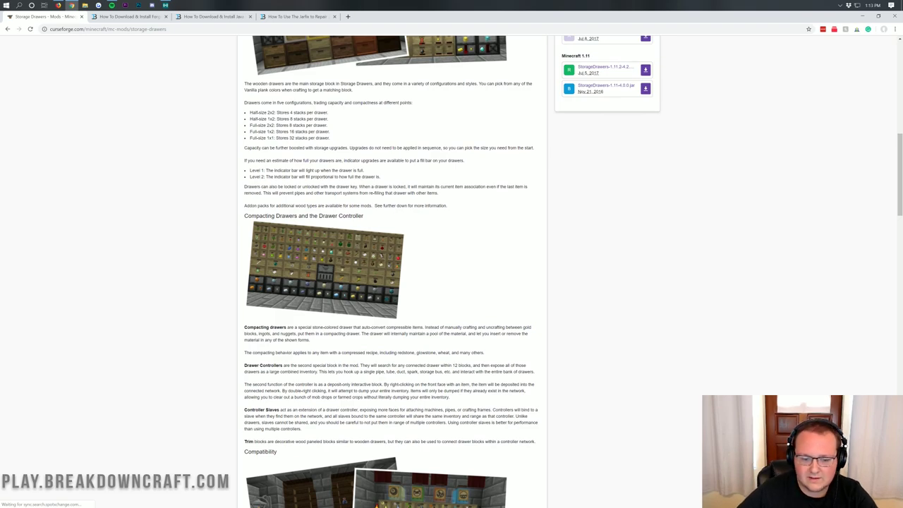
scroll(313, 227, "down", 1)
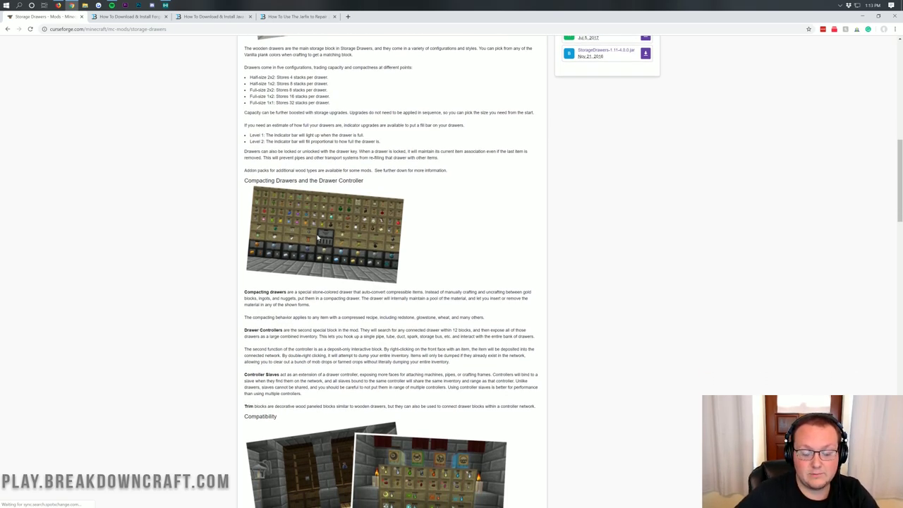
scroll(335, 308, "down", 10)
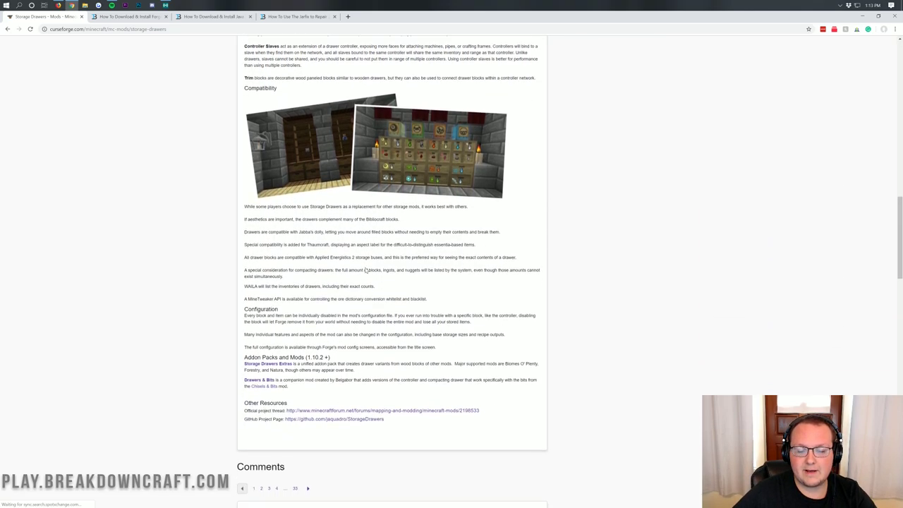
scroll(365, 270, "up", 16)
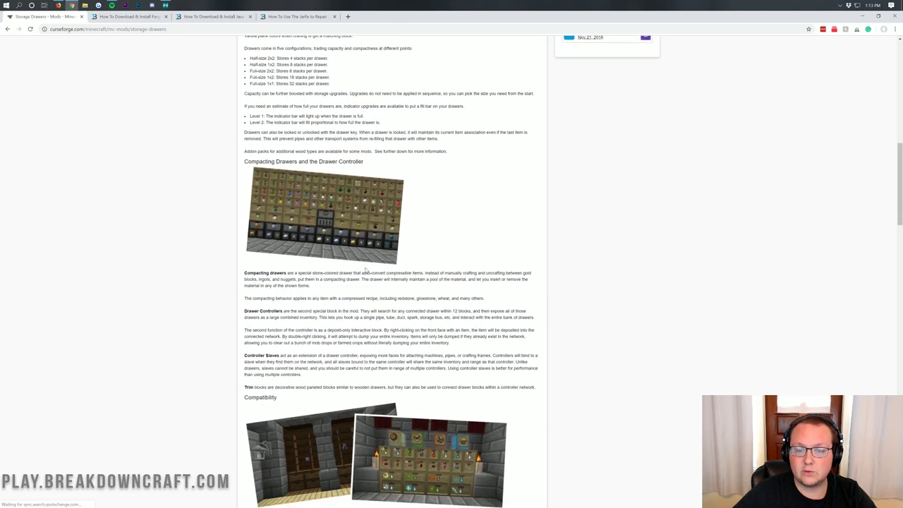
scroll(366, 270, "up", 3)
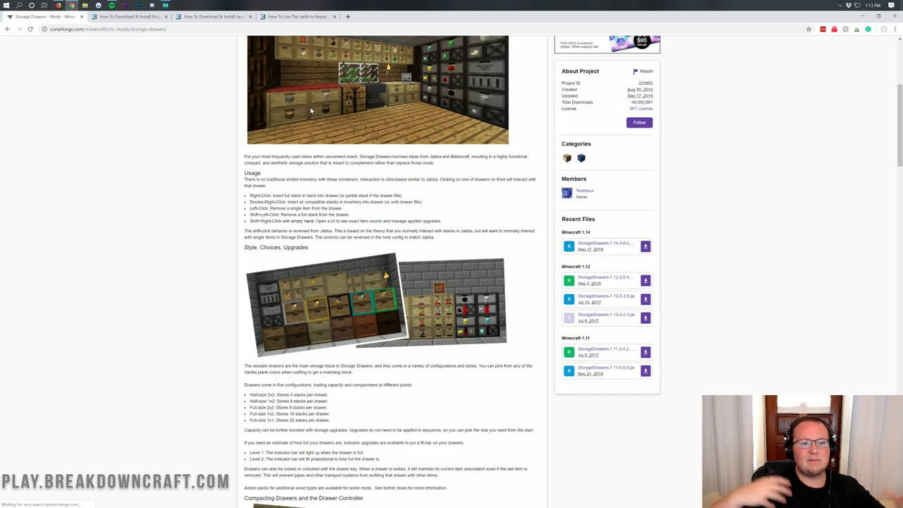
scroll(343, 149, "up", 2)
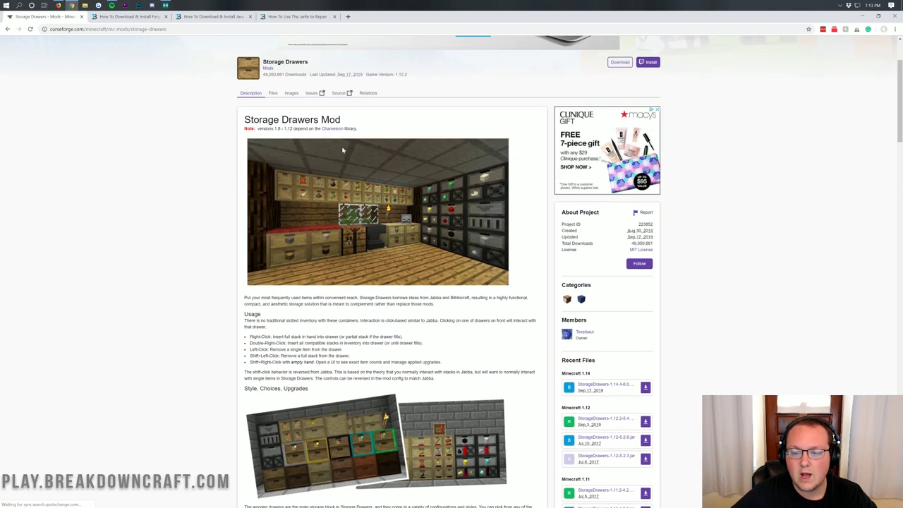
scroll(346, 189, "up", 3)
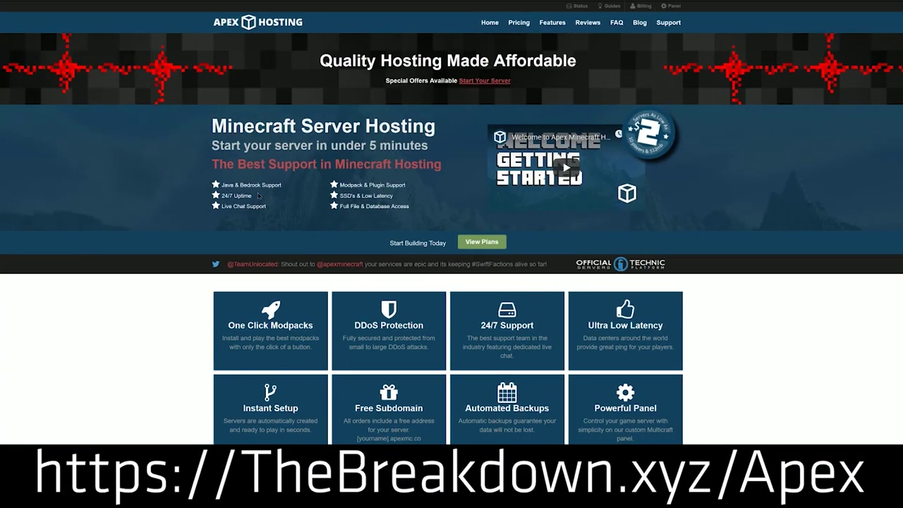
Look over the Apex Hosting feature list, including 24/7 Uptime, 24/7 Support and One Click Modpacks
left_click_drag(261, 196, 224, 195)
left_click_drag(547, 325, 480, 325)
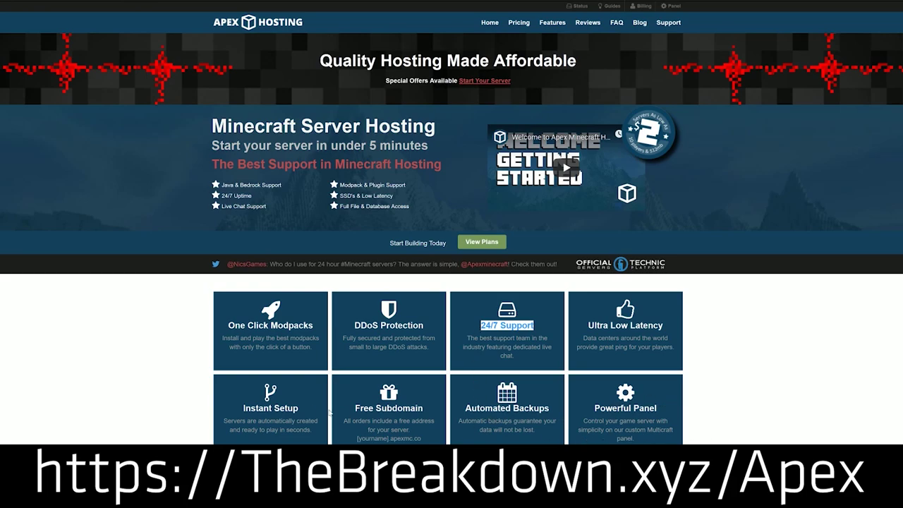
left_click_drag(223, 326, 314, 327)
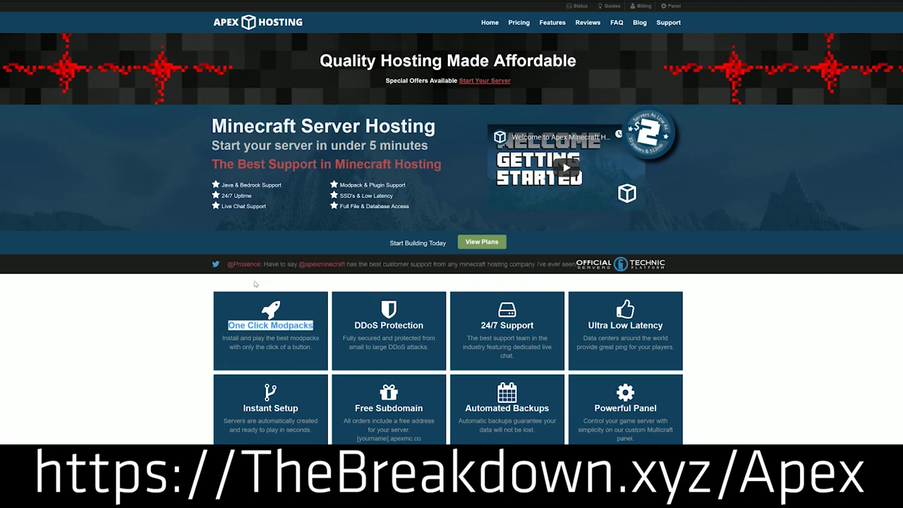
scroll(174, 354, "down", 3)
scroll(173, 354, "down", 5)
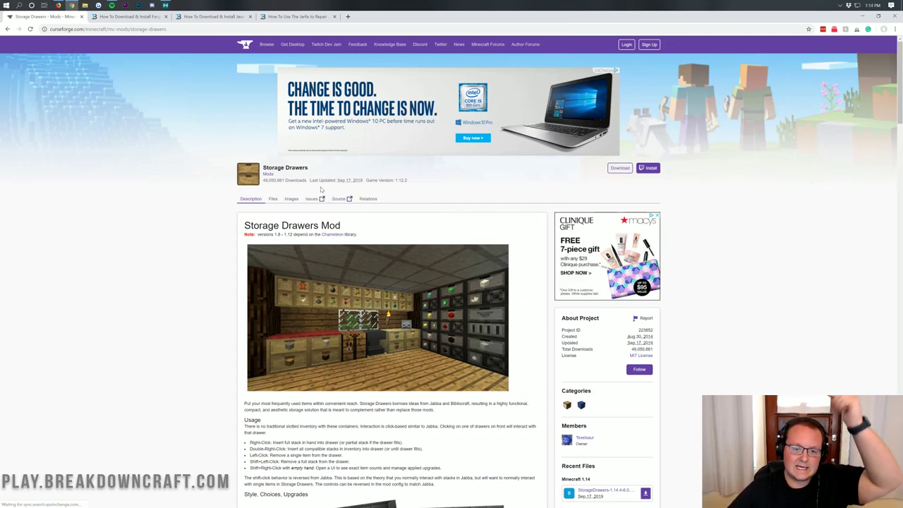
Download StorageDrawers-1.14.4-6.0.5.jar from the mod's recent files and keep the file
left_click_drag(310, 169, 263, 169)
left_click(275, 192)
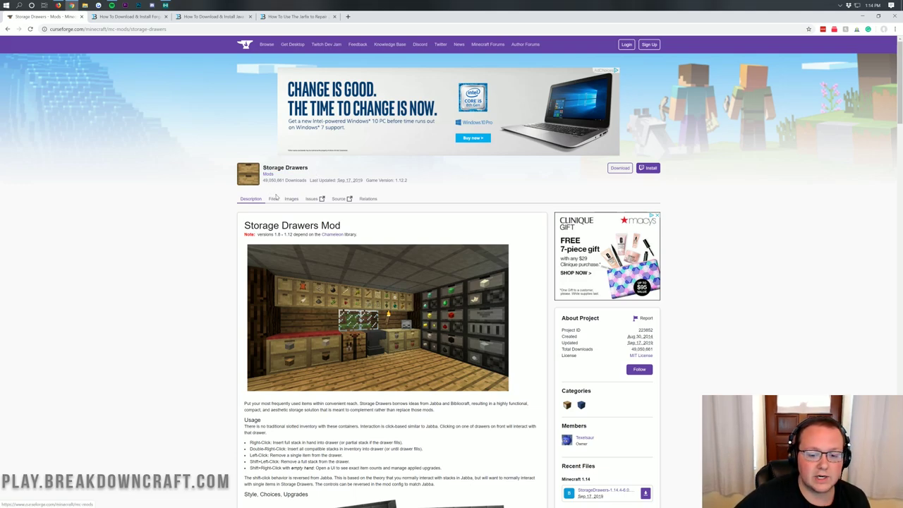
left_click(273, 198)
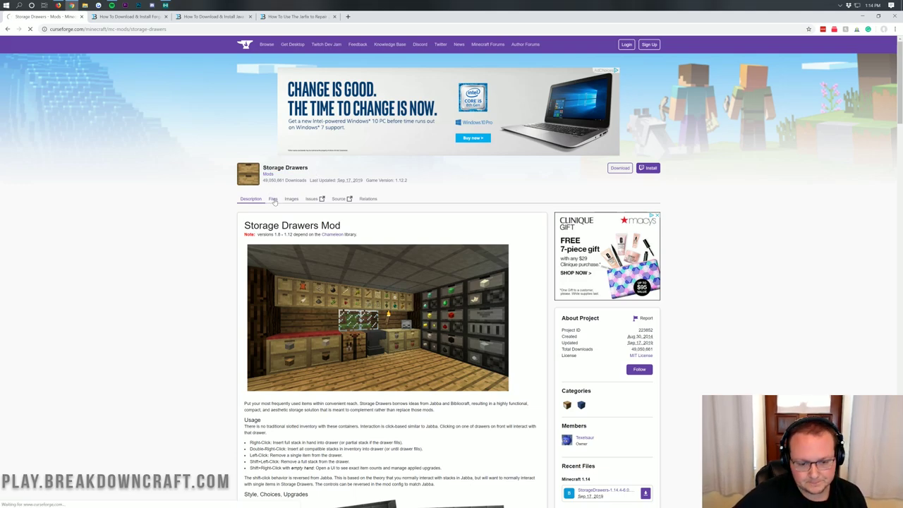
scroll(299, 176, "down", 2)
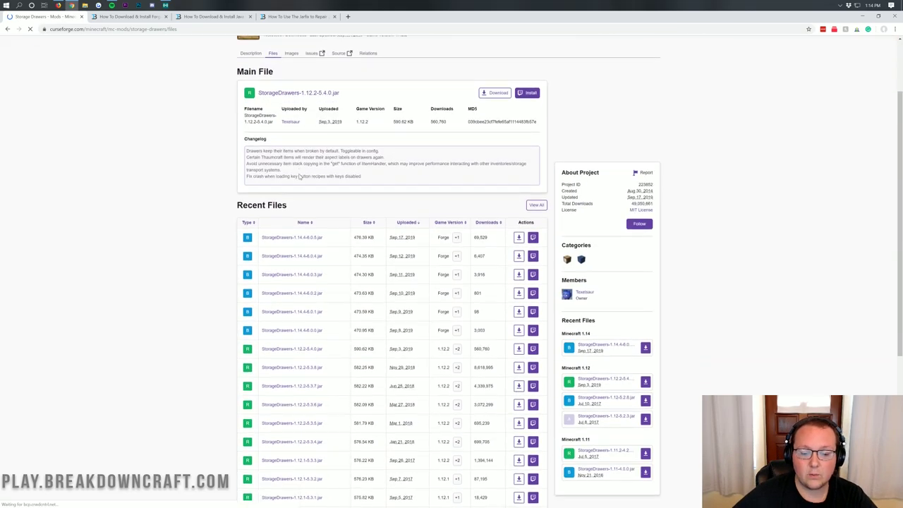
scroll(300, 177, "down", 1)
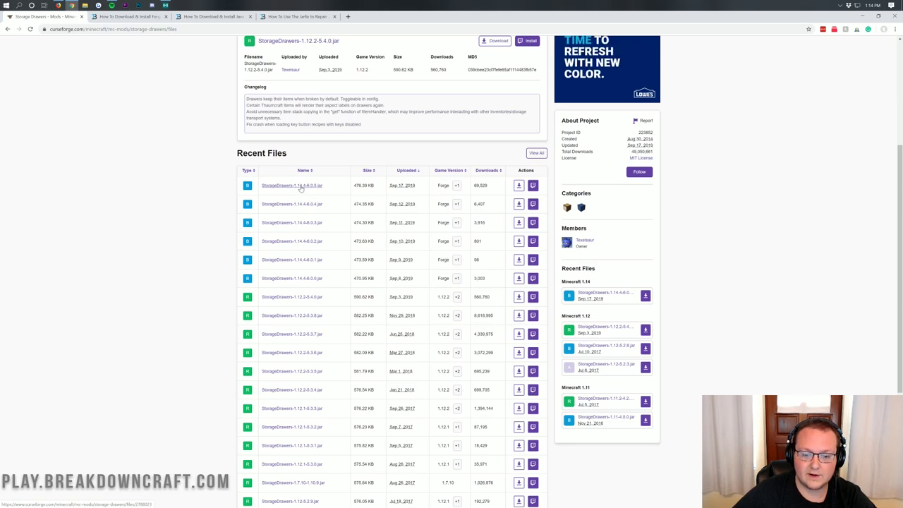
left_click(518, 186)
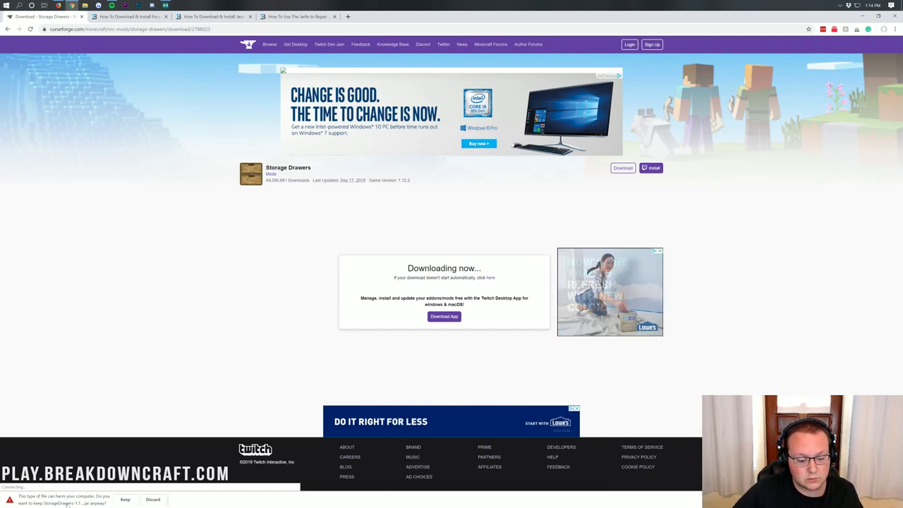
left_click(126, 500)
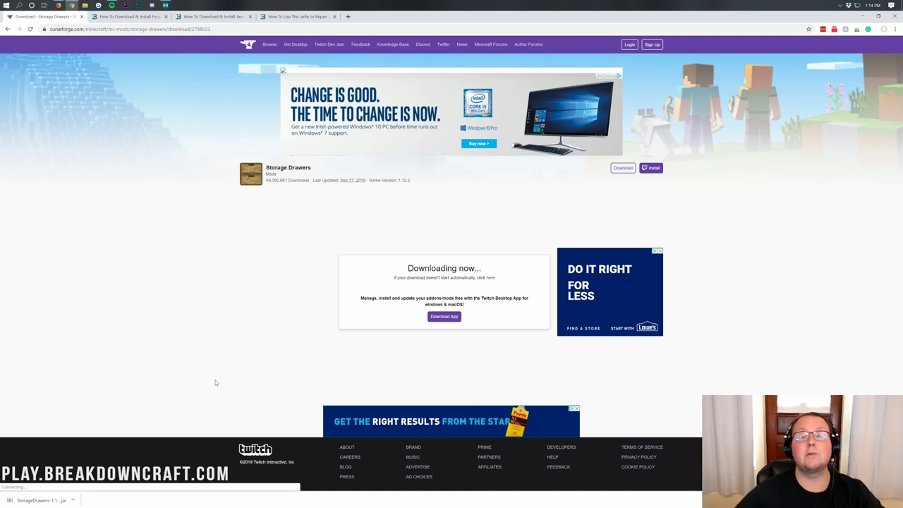
Dismiss the signup popup on the Forge installation guide and open the guide's Forge download page
left_click(129, 16)
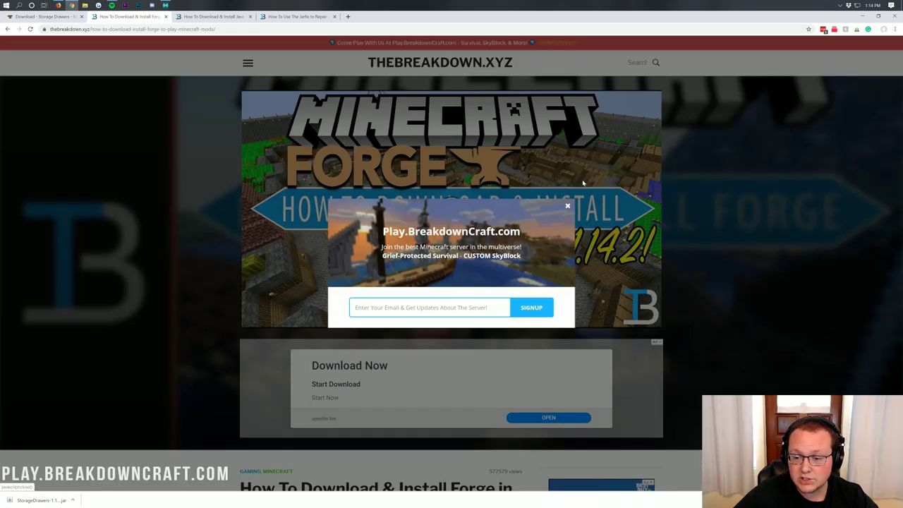
left_click(568, 206)
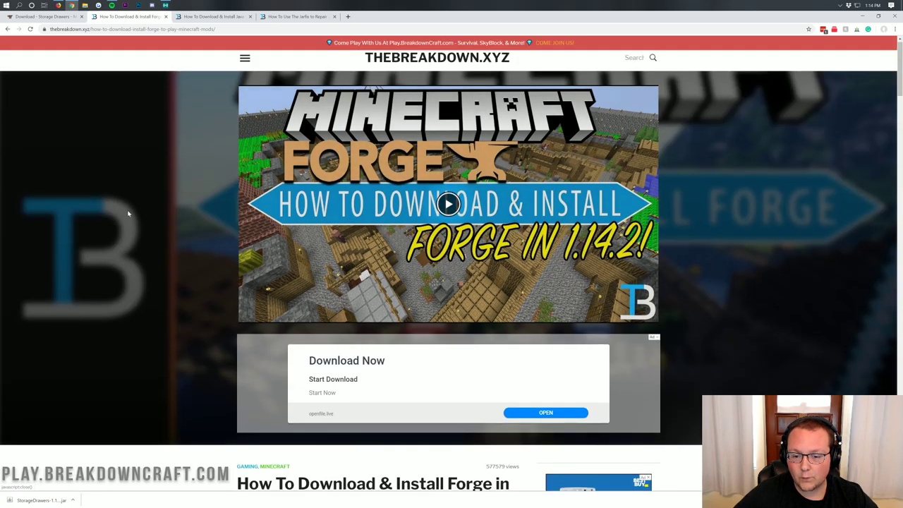
scroll(161, 176, "down", 4)
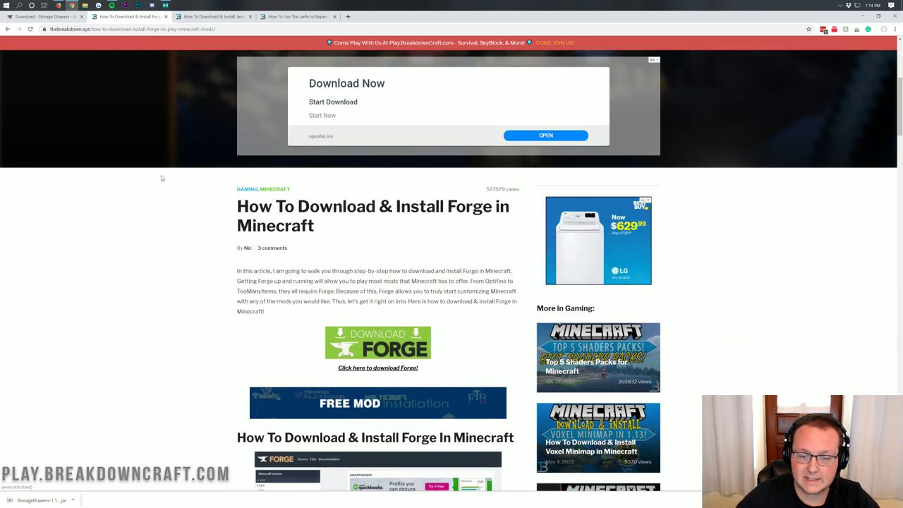
scroll(162, 178, "down", 1)
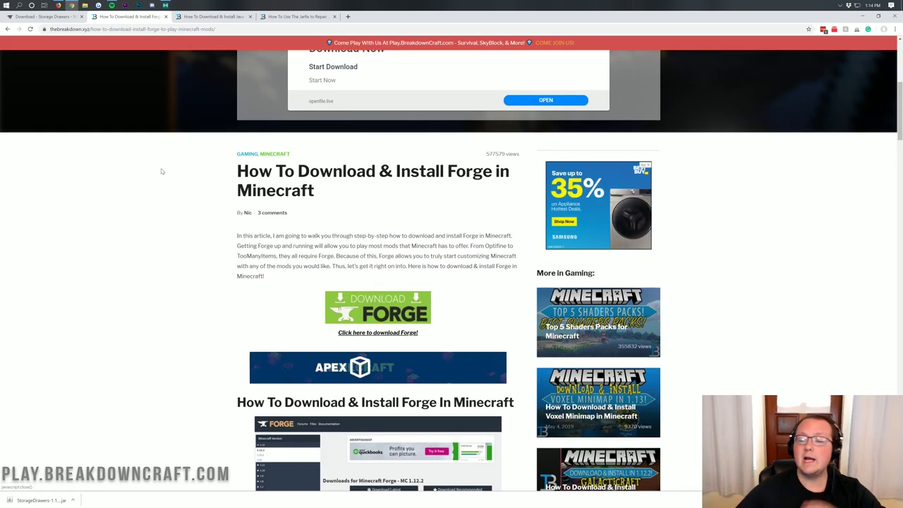
scroll(217, 222, "down", 10)
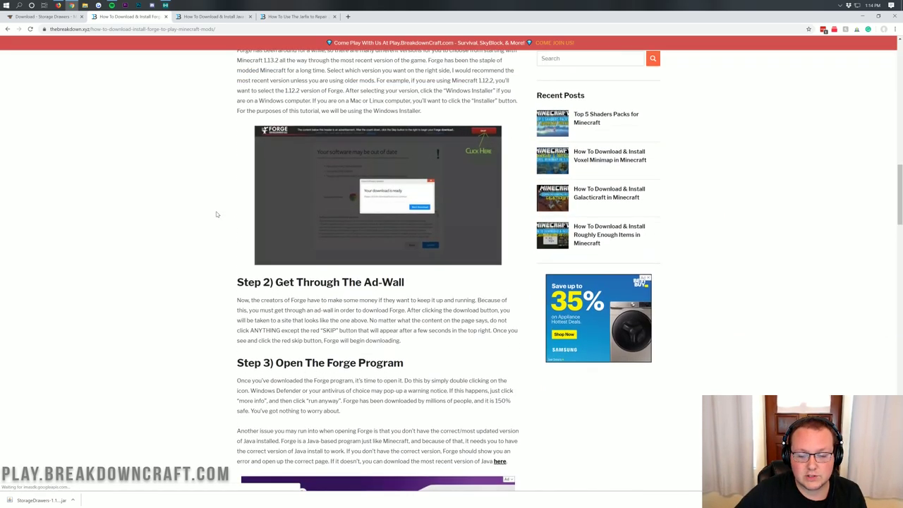
scroll(217, 215, "up", 10)
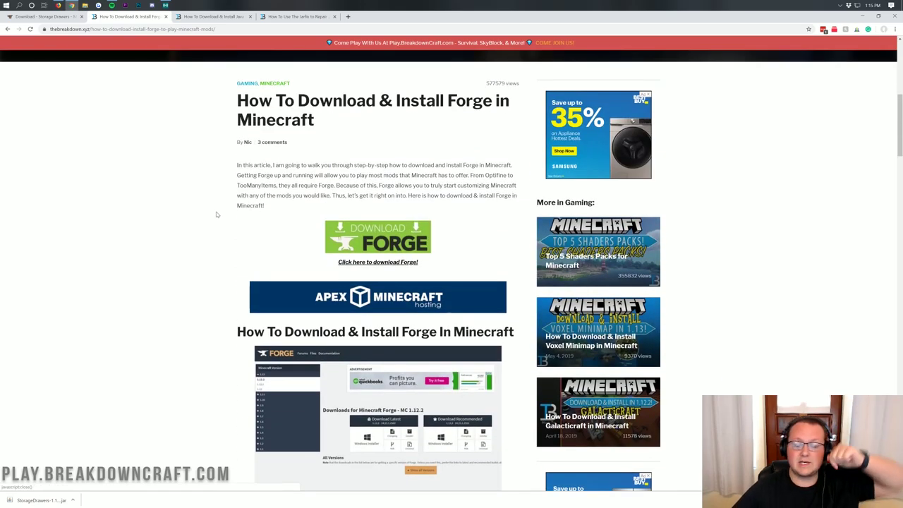
left_click(357, 243)
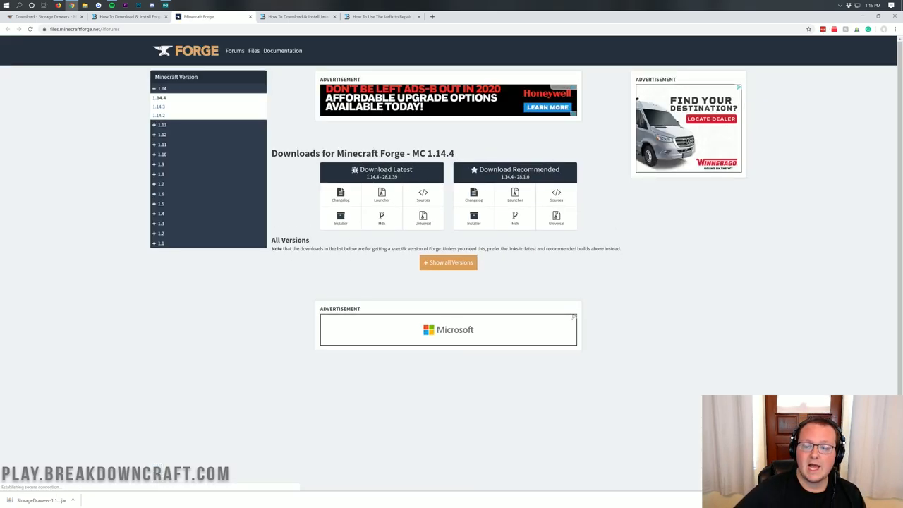
Download the recommended Forge 28.1.0 installer for Minecraft 1.14.4, keep the file and minimize the browser
left_click_drag(454, 153, 412, 153)
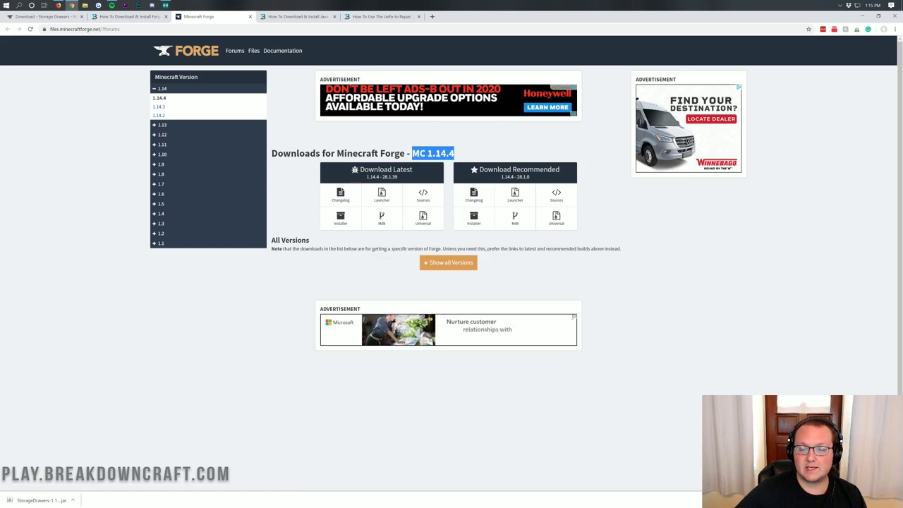
left_click(163, 89)
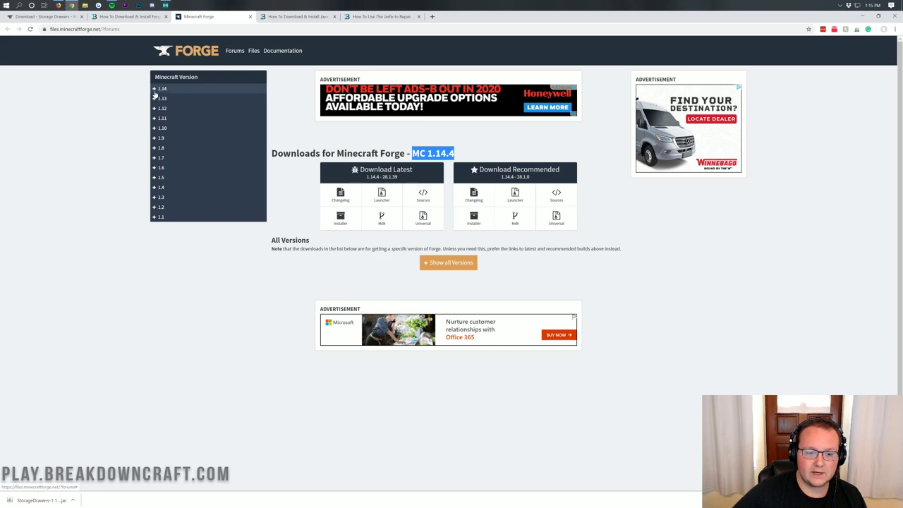
left_click(158, 92)
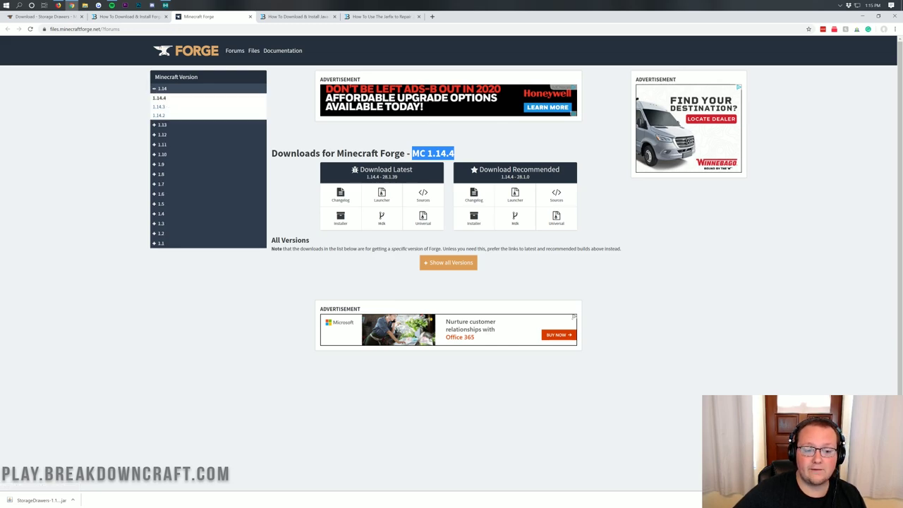
left_click_drag(467, 155, 412, 154)
left_click(416, 155)
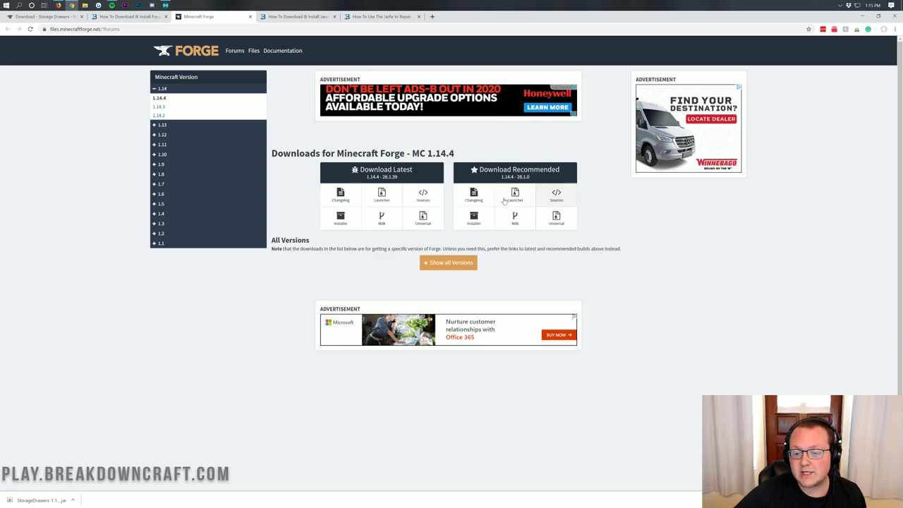
left_click(473, 217)
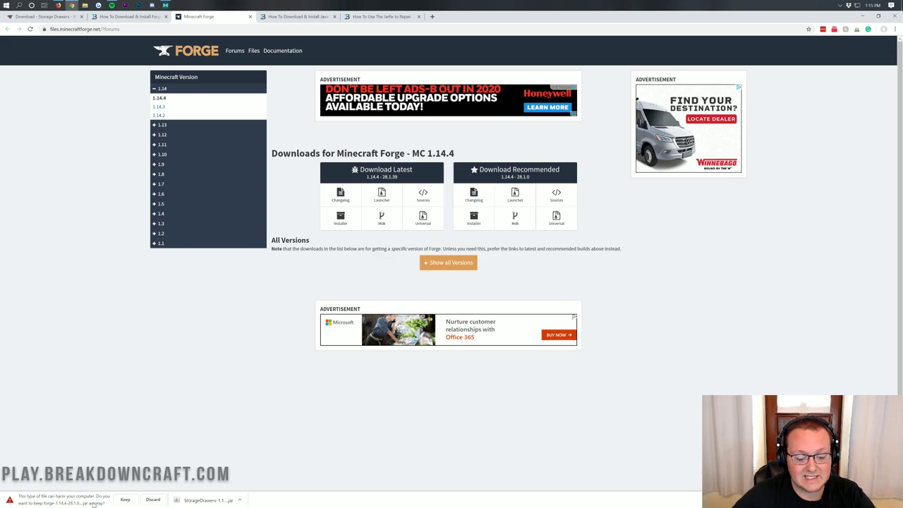
left_click(125, 500)
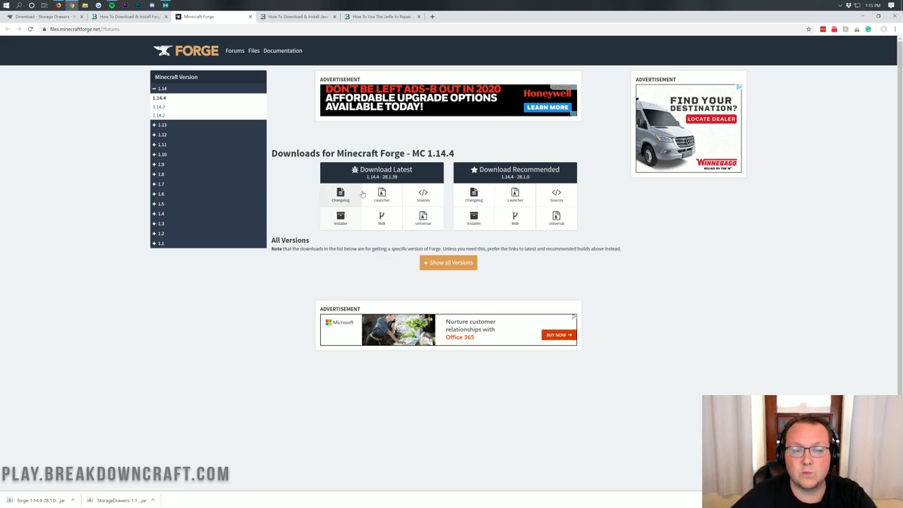
left_click(860, 17)
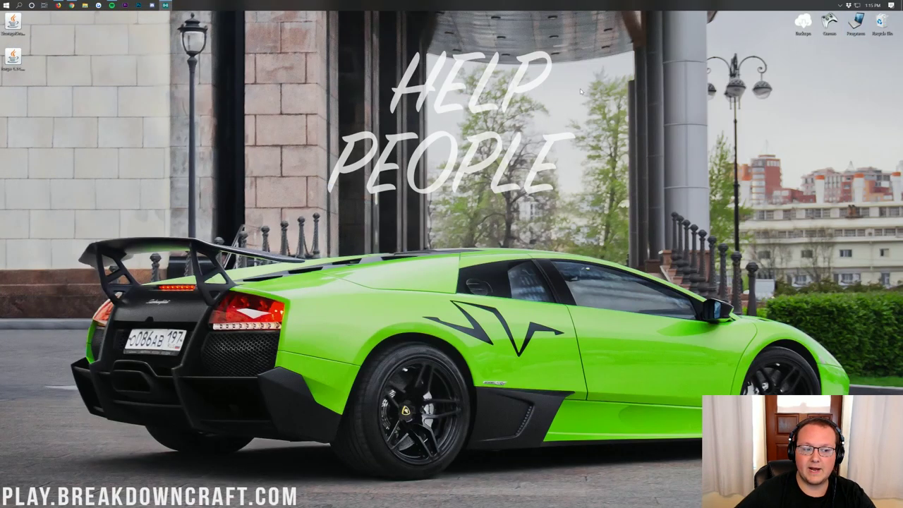
Move the StorageDrawers and Forge jar files together from the desktop's corner toward the middle of the desktop
left_click_drag(89, 84, 11, 22)
left_click_drag(12, 57, 248, 60)
left_click_drag(275, 93, 302, 59)
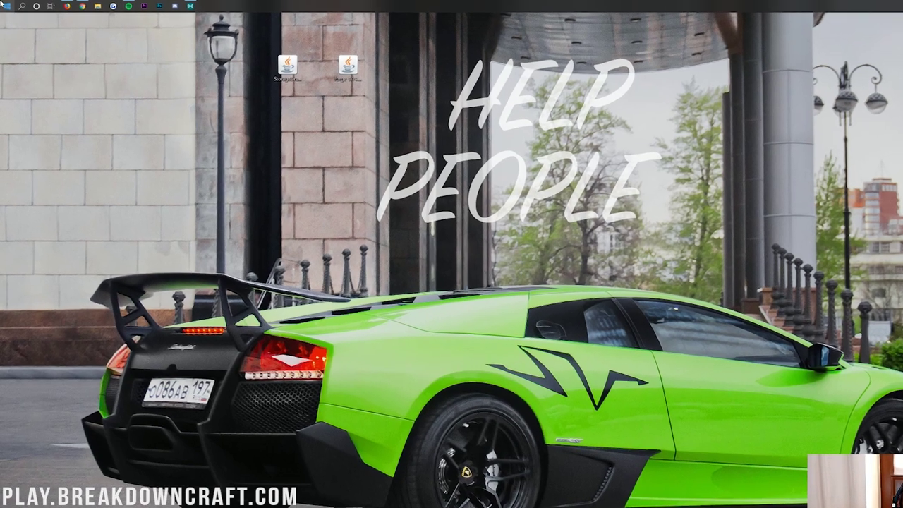
Find and open the Downloads folder to check where downloaded files are kept, and close it again
left_click(4, 4)
type("downloads")
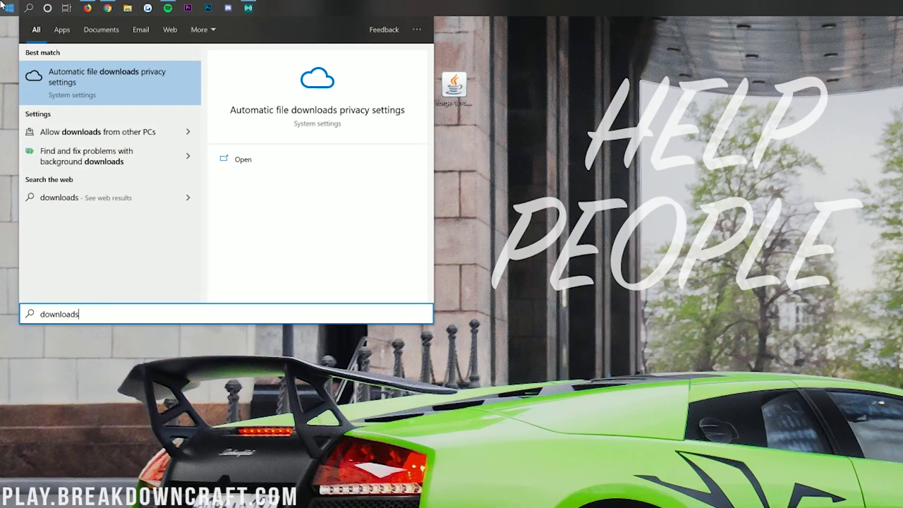
left_click(78, 125)
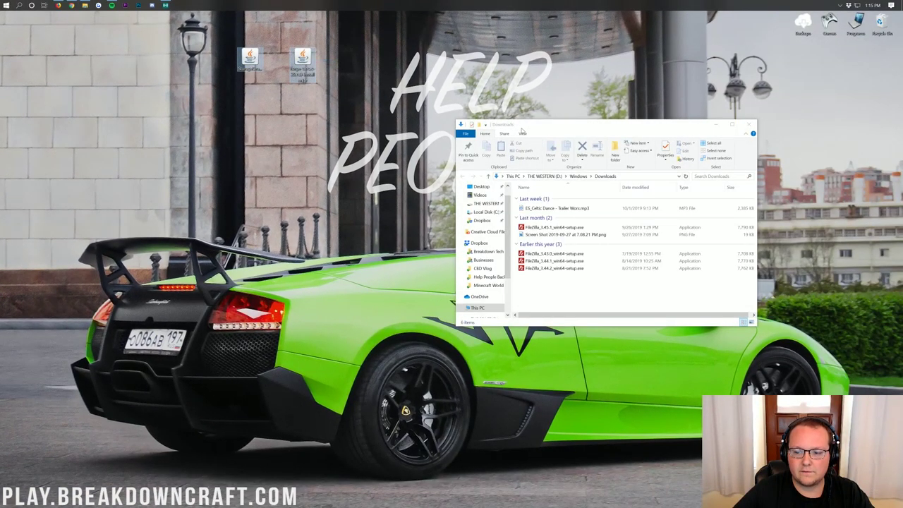
left_click_drag(522, 130, 337, 114)
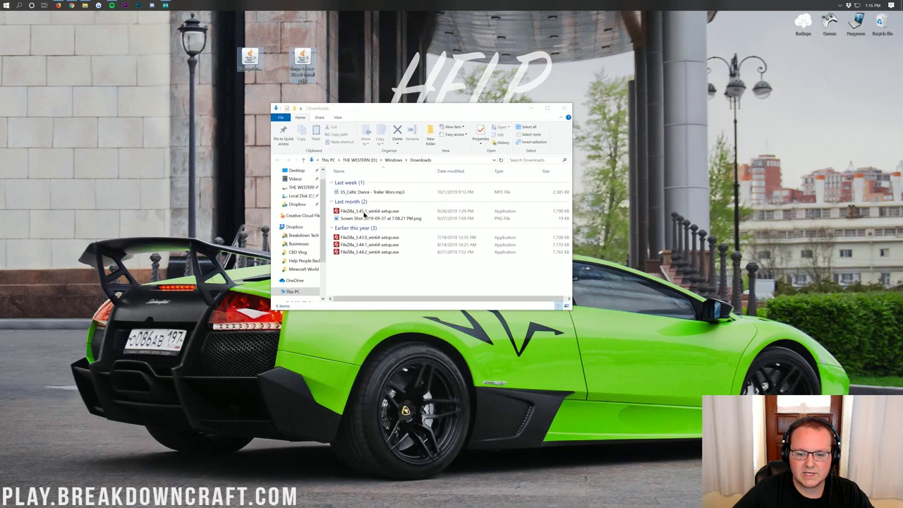
left_click(355, 69)
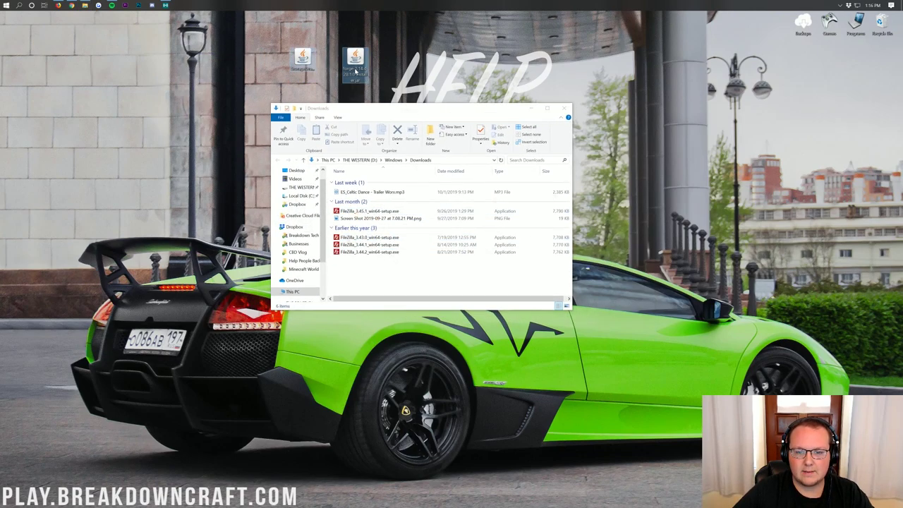
left_click(563, 108)
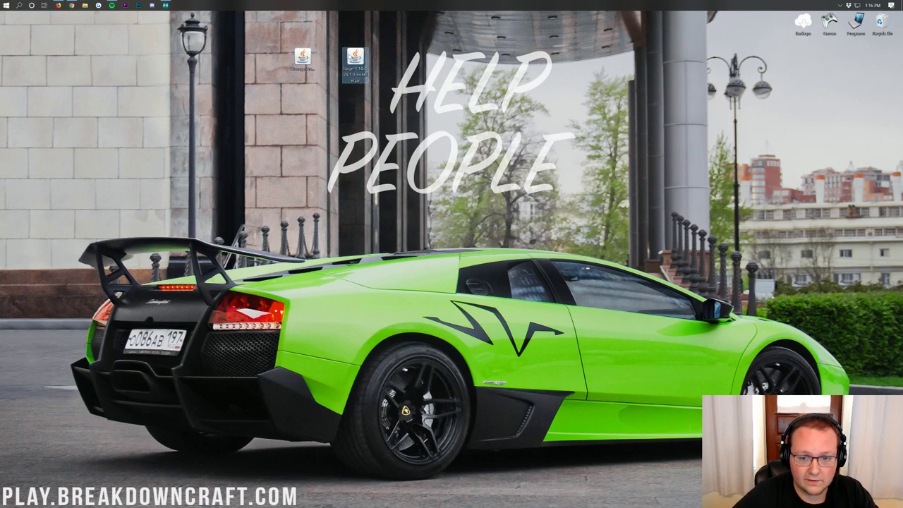
right_click(347, 51)
left_click(366, 86)
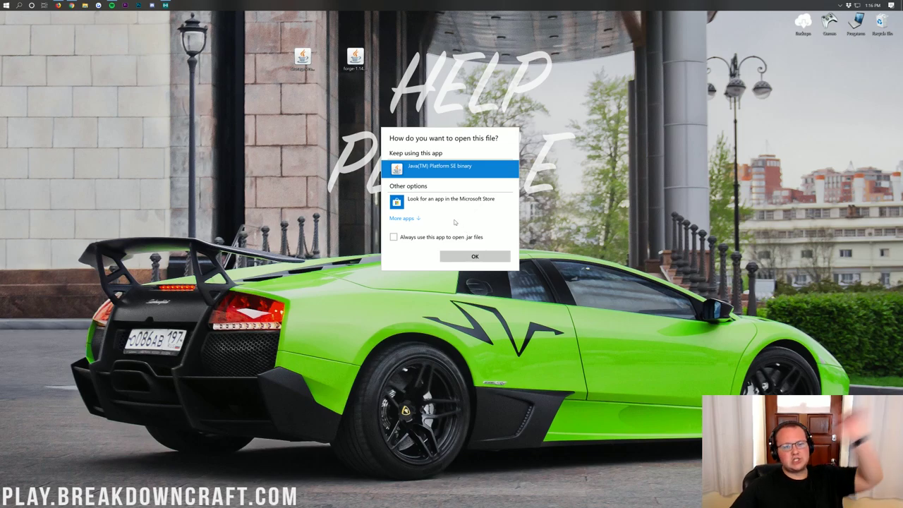
key("Return")
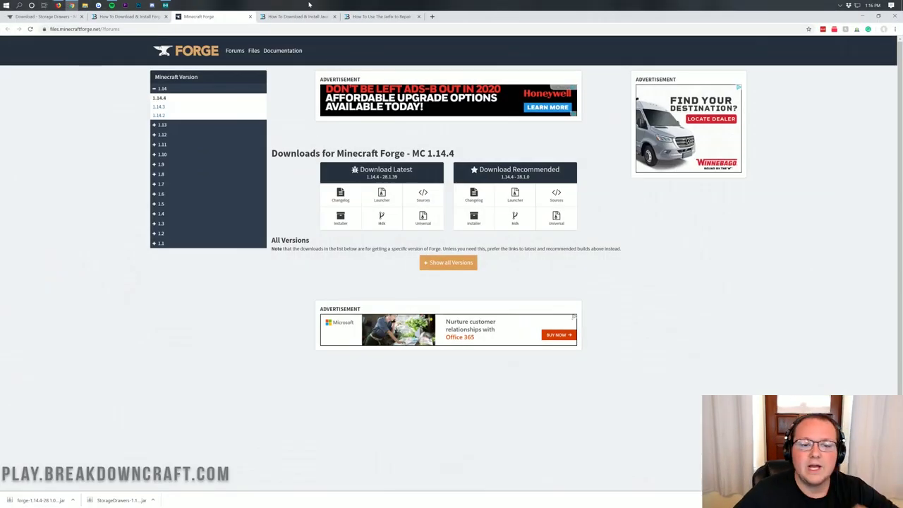
Look over the guide on downloading and installing Java for Minecraft, including its download link and installation steps
left_click(296, 16)
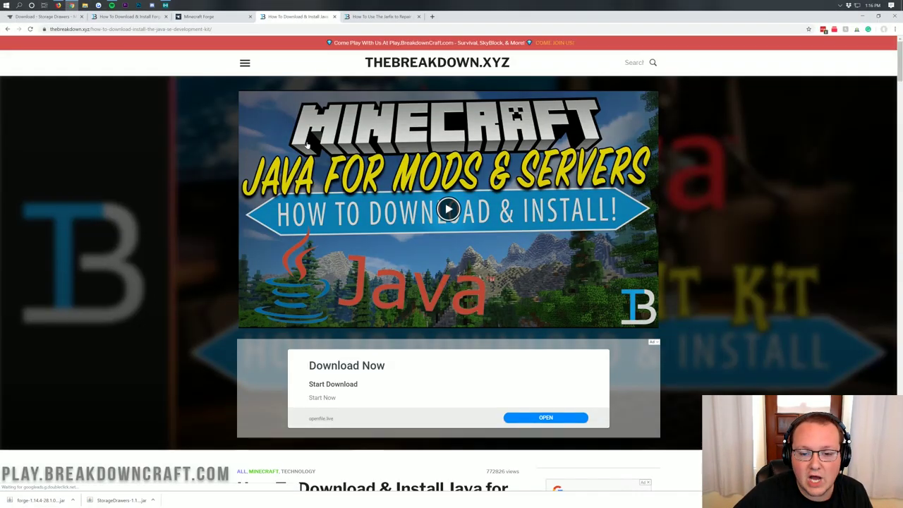
scroll(257, 238, "down", 3)
scroll(257, 237, "up", 5)
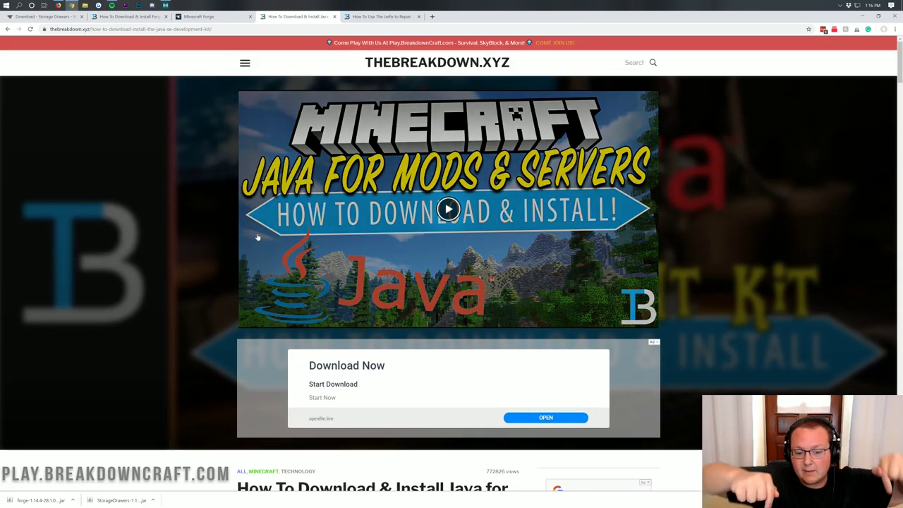
scroll(427, 224, "down", 6)
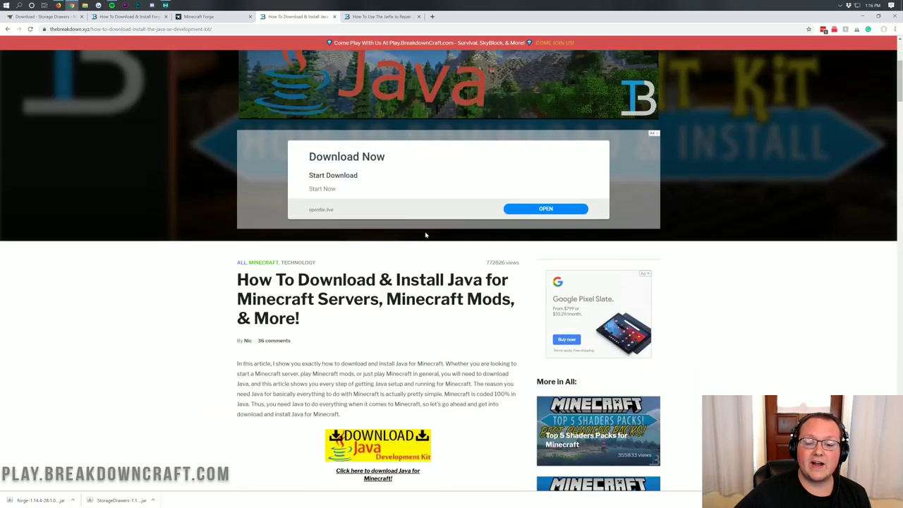
scroll(426, 233, "down", 10)
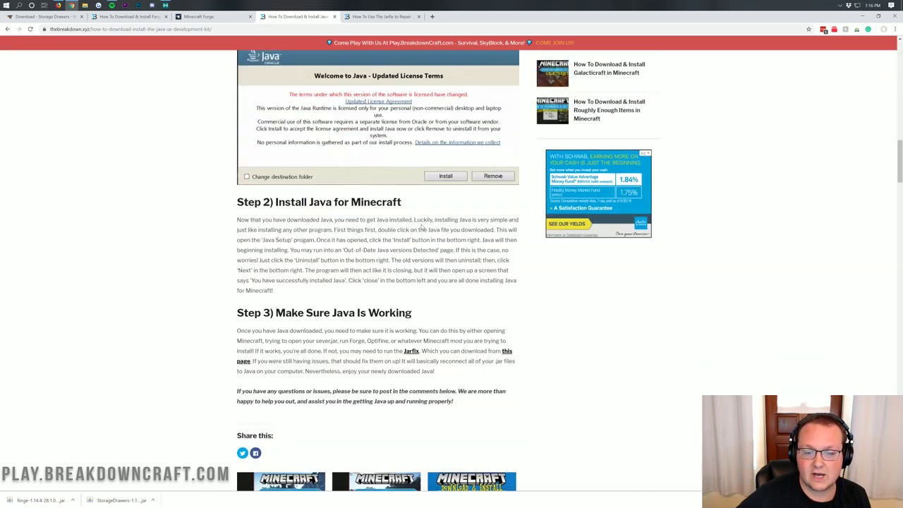
scroll(423, 230, "up", 3)
scroll(421, 227, "up", 7)
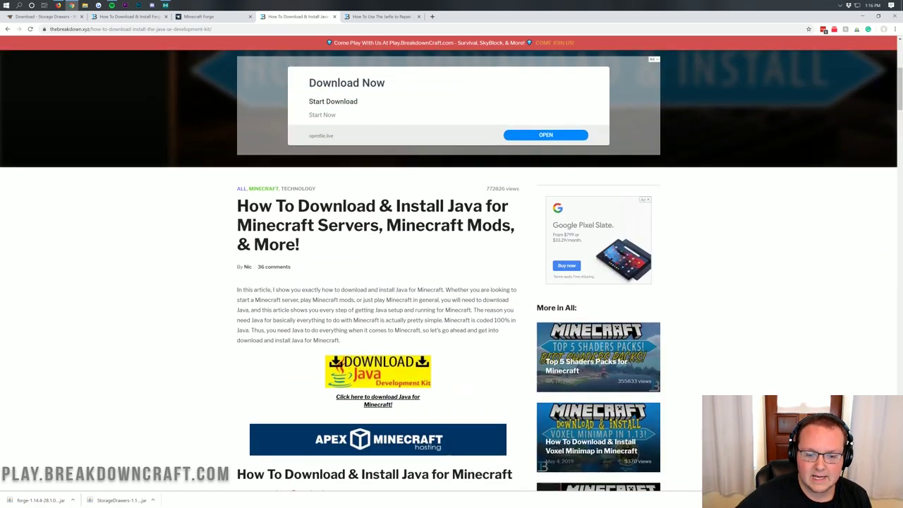
scroll(421, 226, "down", 3)
scroll(421, 227, "down", 8)
scroll(458, 240, "up", 15)
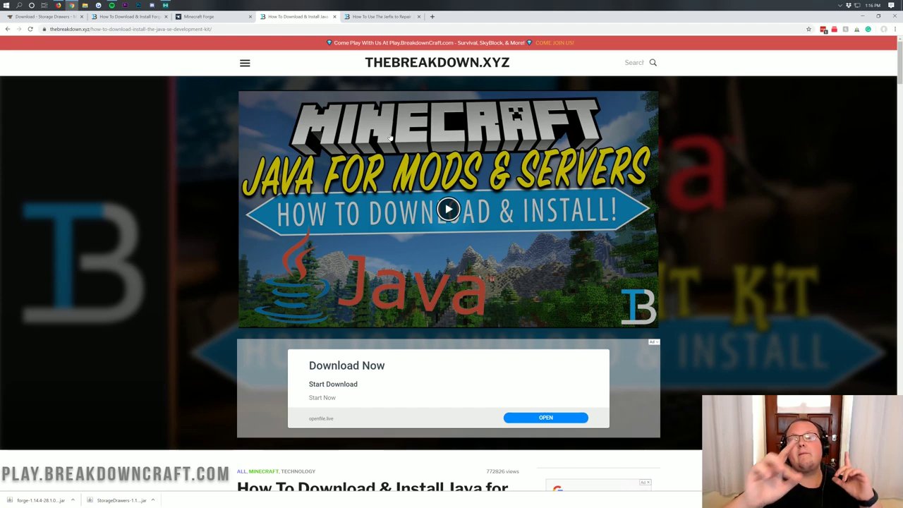
Look over the guide on using Jarfix to repair .jar files, including its download link and instructions for running it
key("ctrl+Tab")
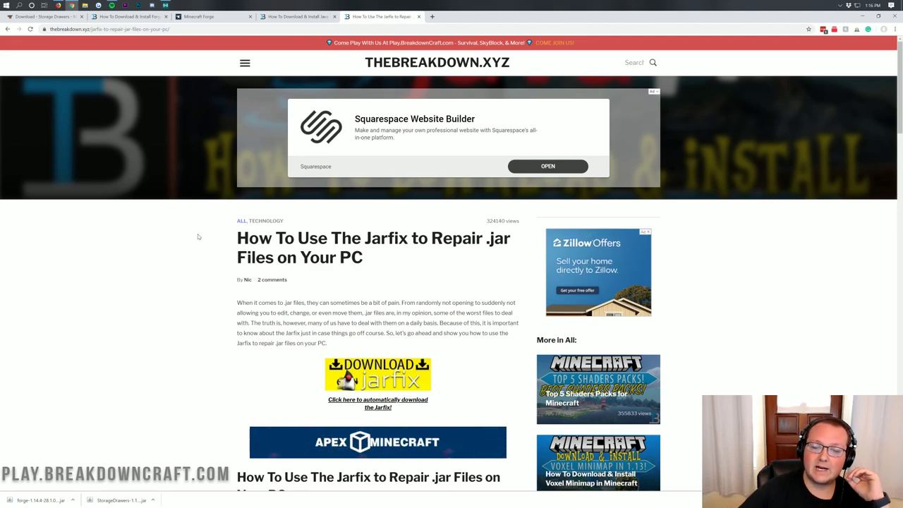
scroll(452, 268, "down", 15)
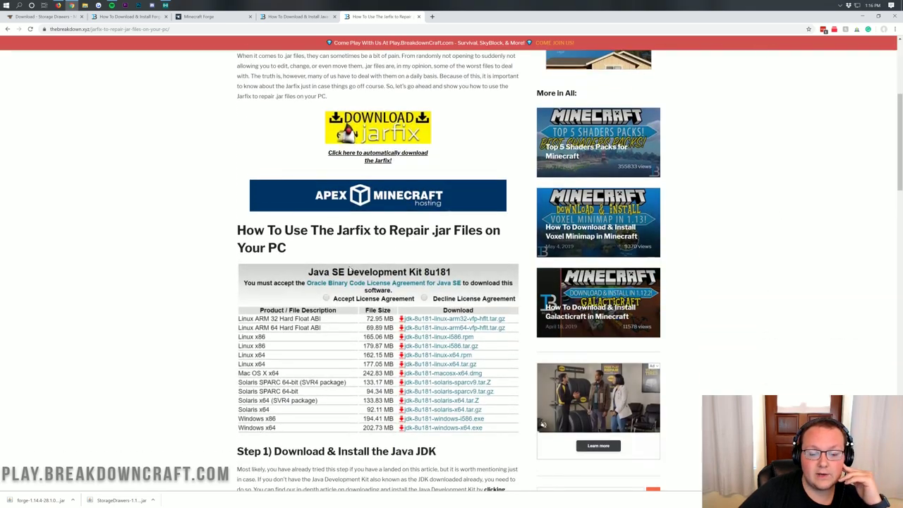
scroll(349, 267, "down", 3)
scroll(348, 267, "up", 6)
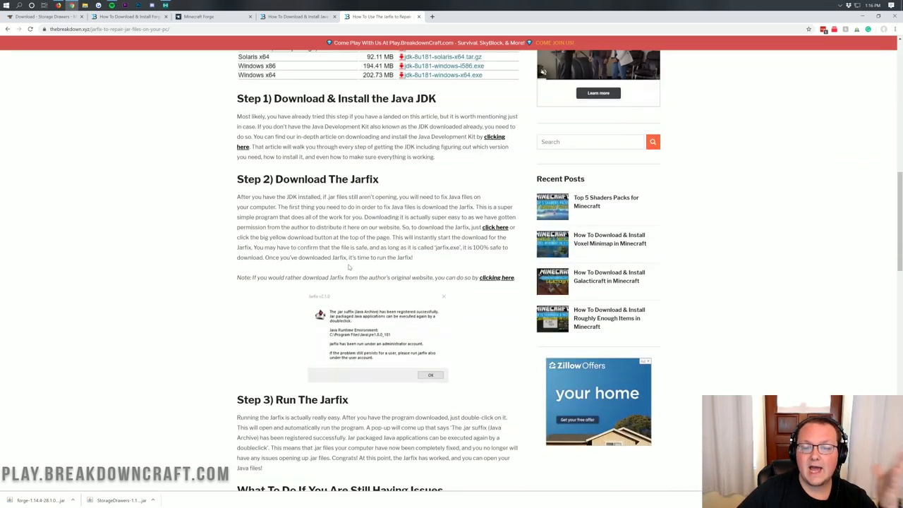
scroll(348, 266, "down", 3)
scroll(349, 266, "down", 1)
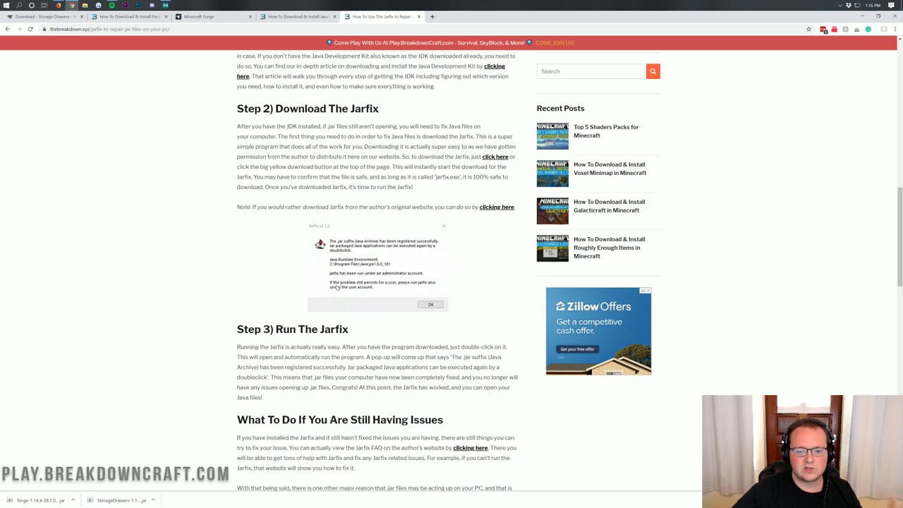
scroll(337, 287, "up", 6)
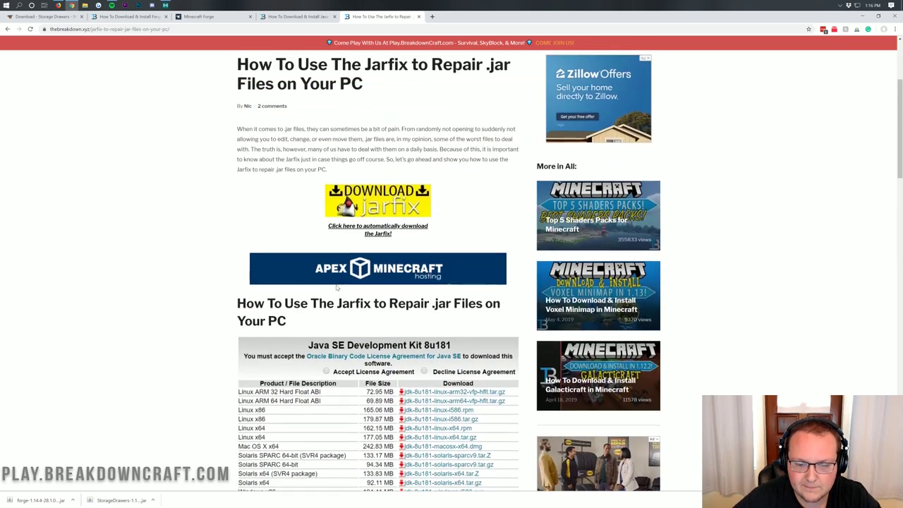
scroll(338, 287, "up", 3)
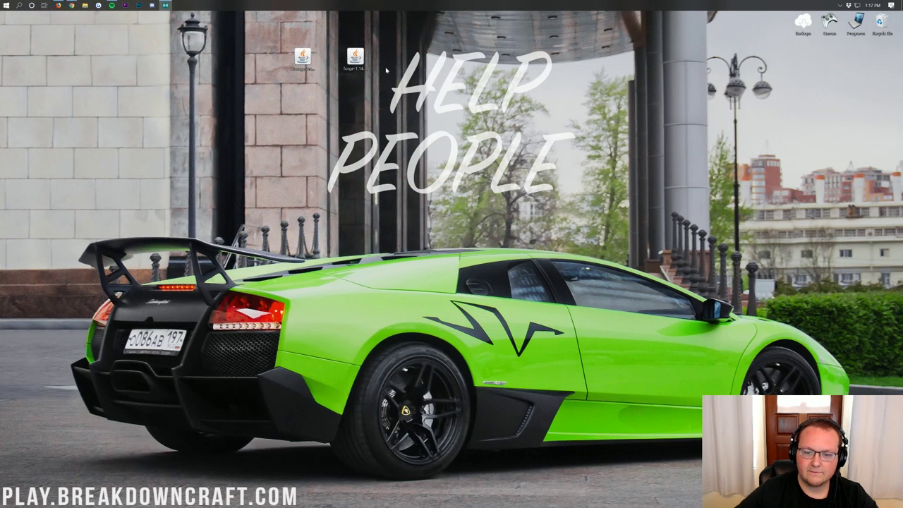
Run the Forge installer with Java(TM) Platform SE binary and install the Forge 1.14.4 client into the .minecraft folder
right_click(356, 57)
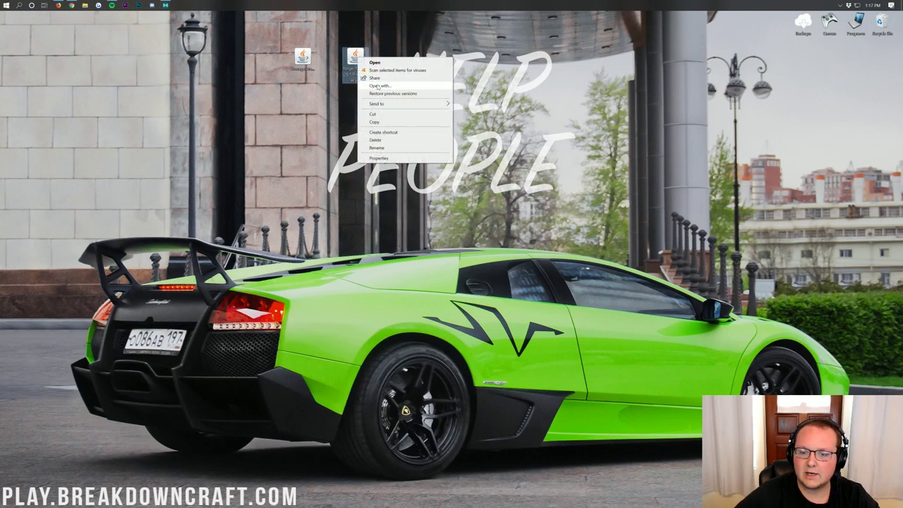
left_click(379, 86)
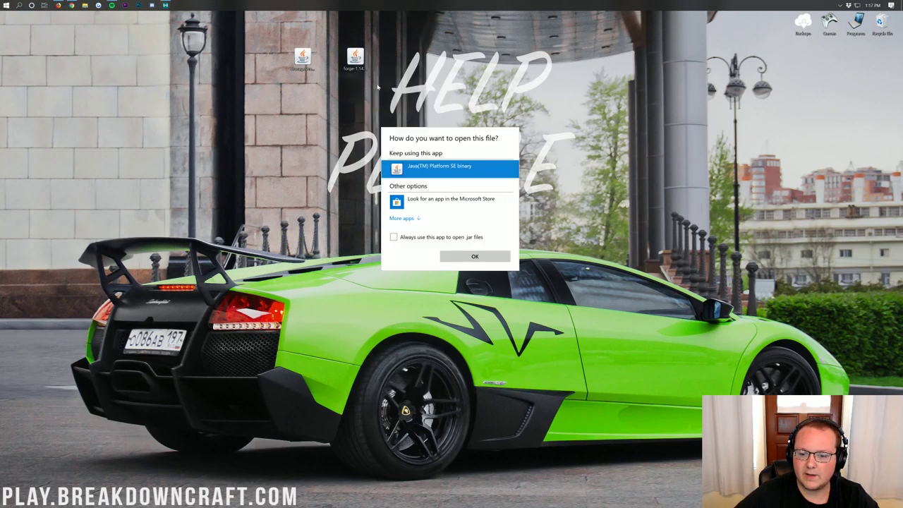
left_click(465, 256)
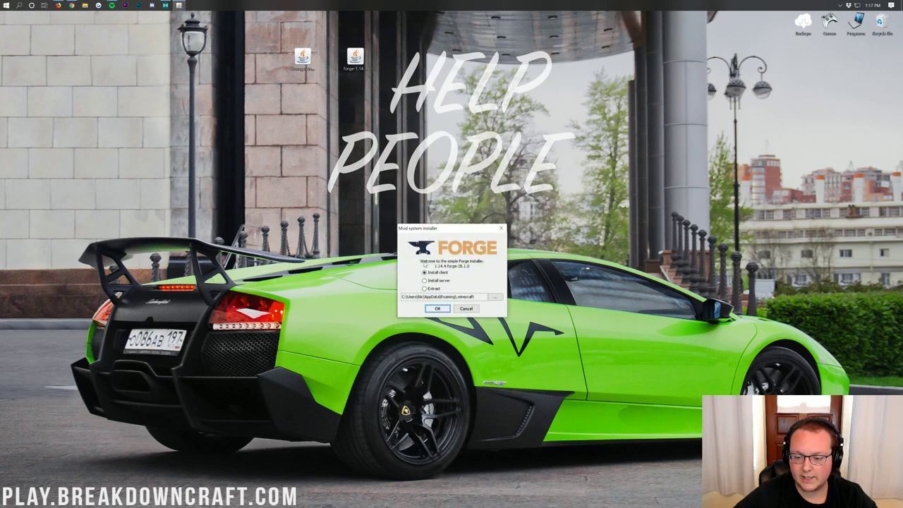
left_click(430, 275)
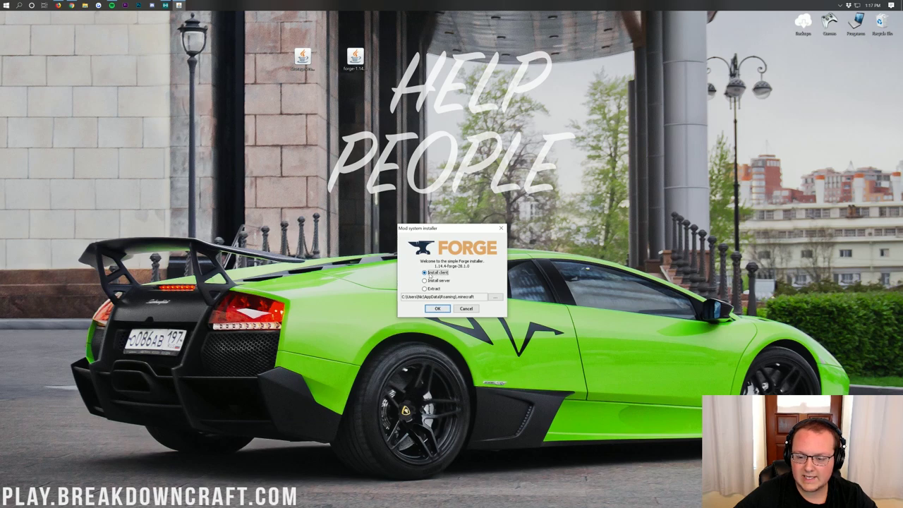
left_click(437, 308)
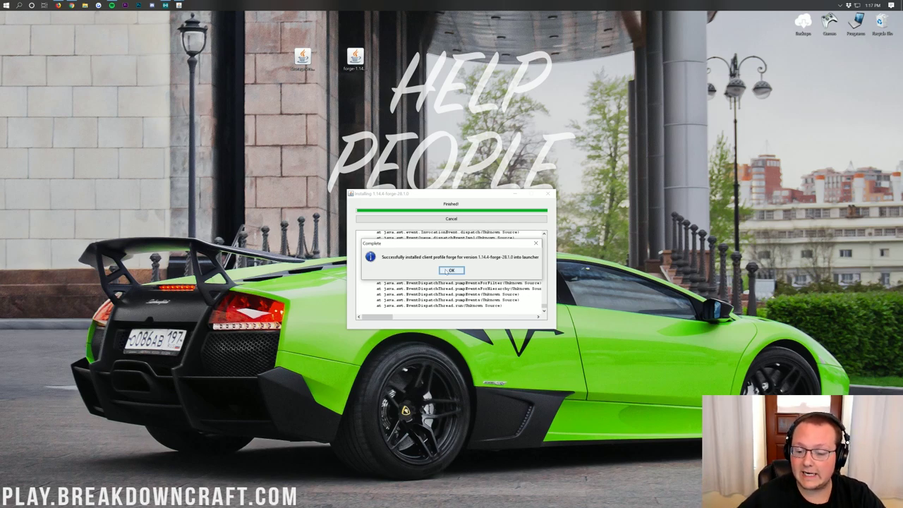
left_click(447, 270)
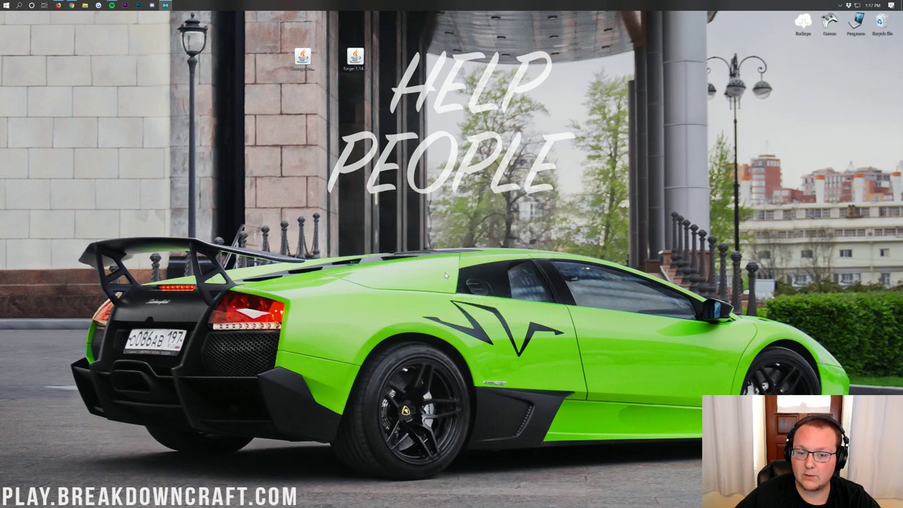
Search Windows for the Run app and open it
left_click(299, 61)
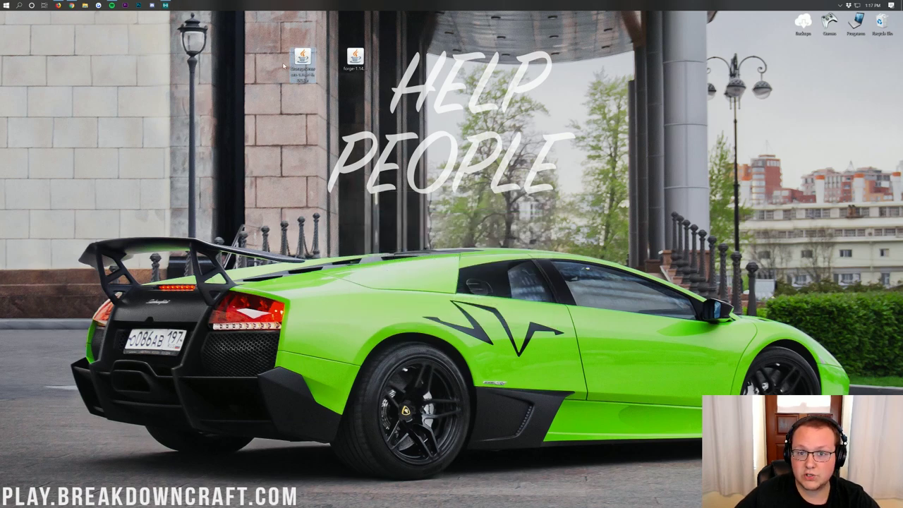
left_click(3, 5)
left_click(3, 5)
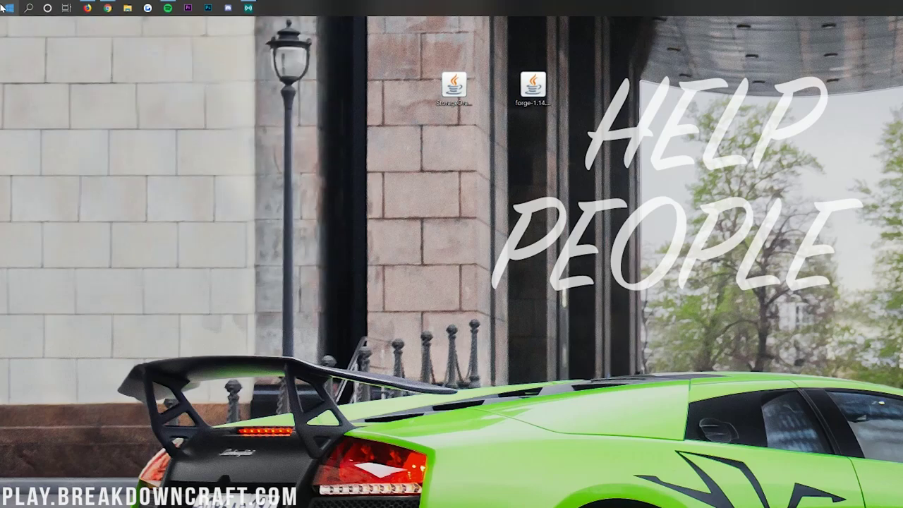
left_click(3, 7)
type("run")
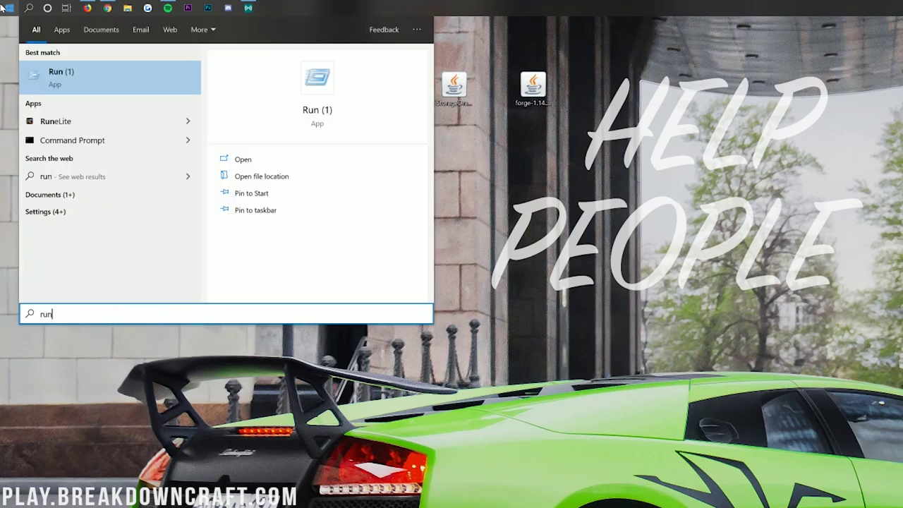
left_click(94, 90)
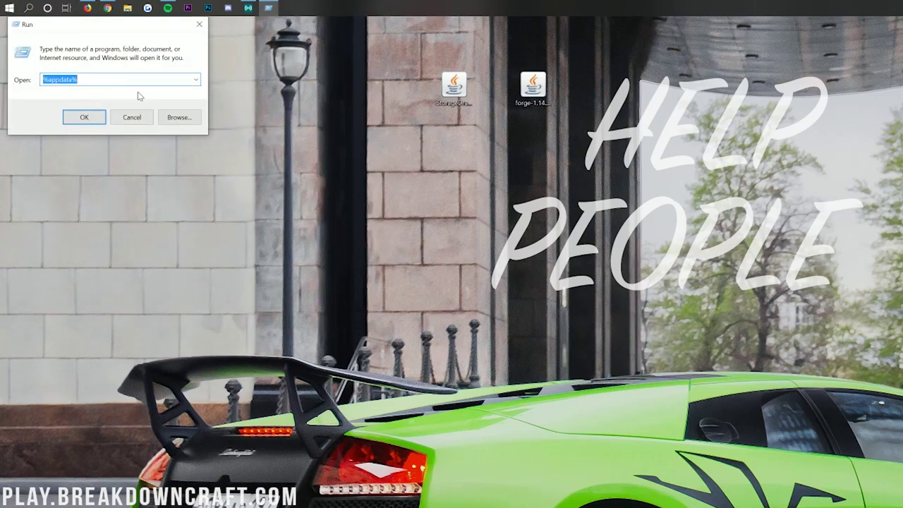
Open %appdata% from the Run dialog and go into the .minecraft folder
left_click_drag(89, 30, 120, 55)
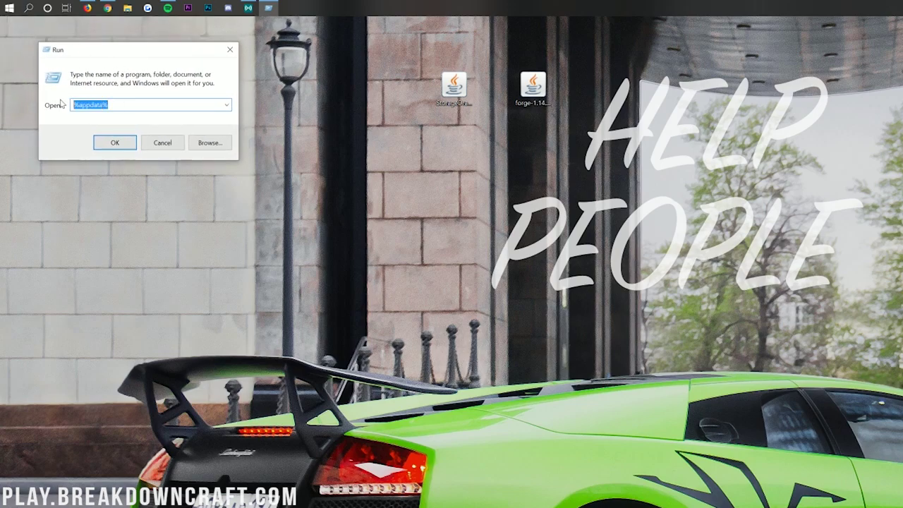
key("BackSpace")
type("%")
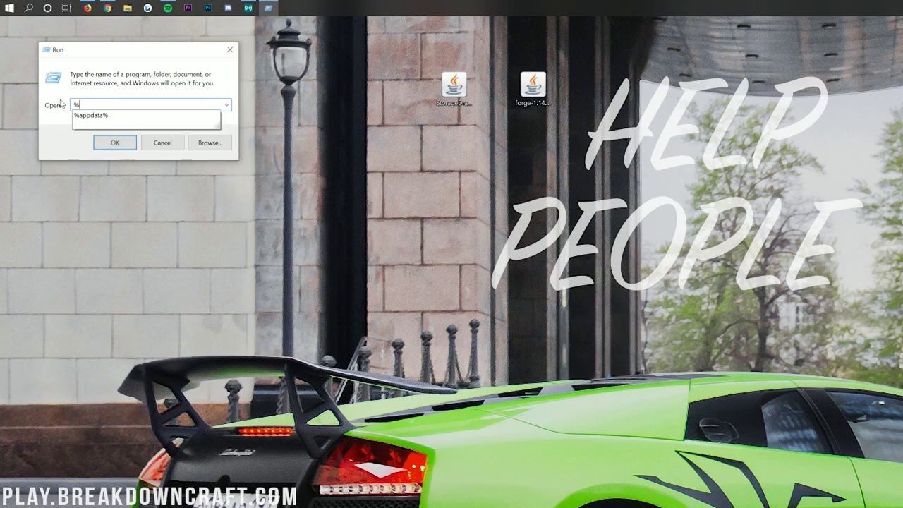
type("appdata%")
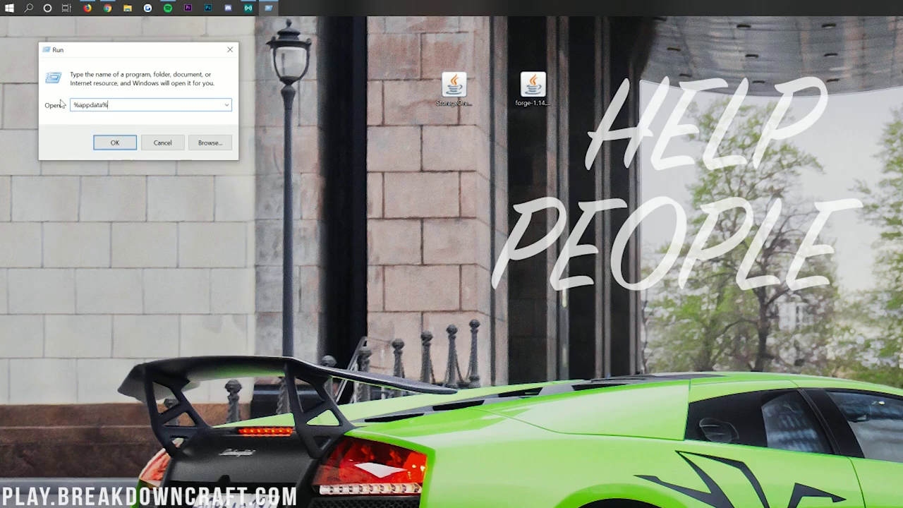
left_click(99, 148)
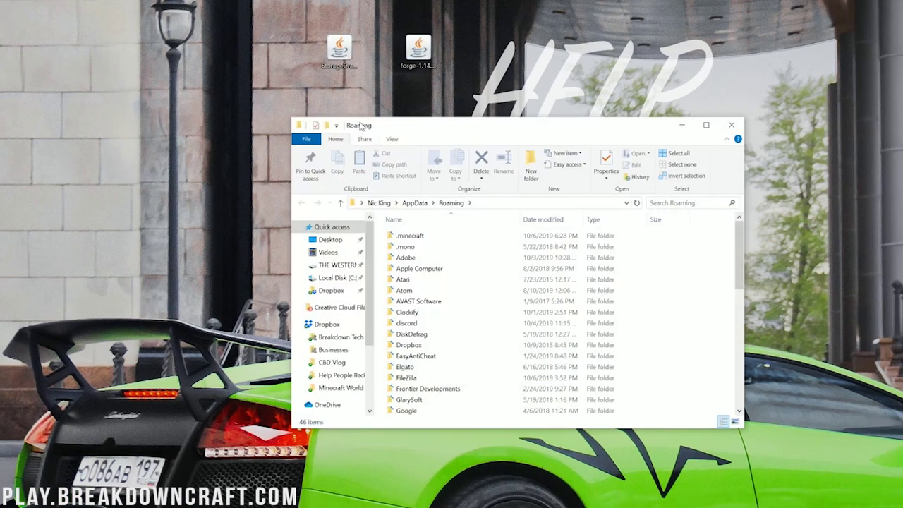
left_click(412, 238)
double_click(413, 238)
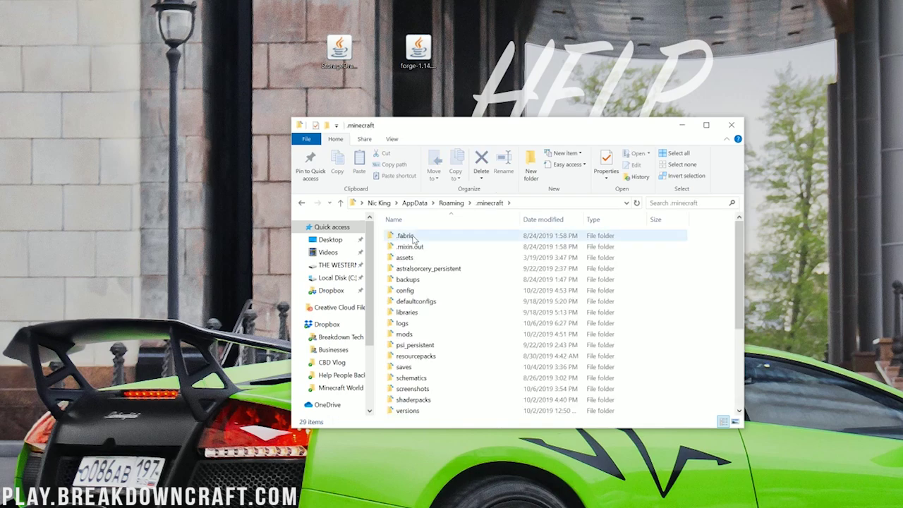
Delete the existing mods folder from the .minecraft folder
left_click(404, 338)
right_click(404, 339)
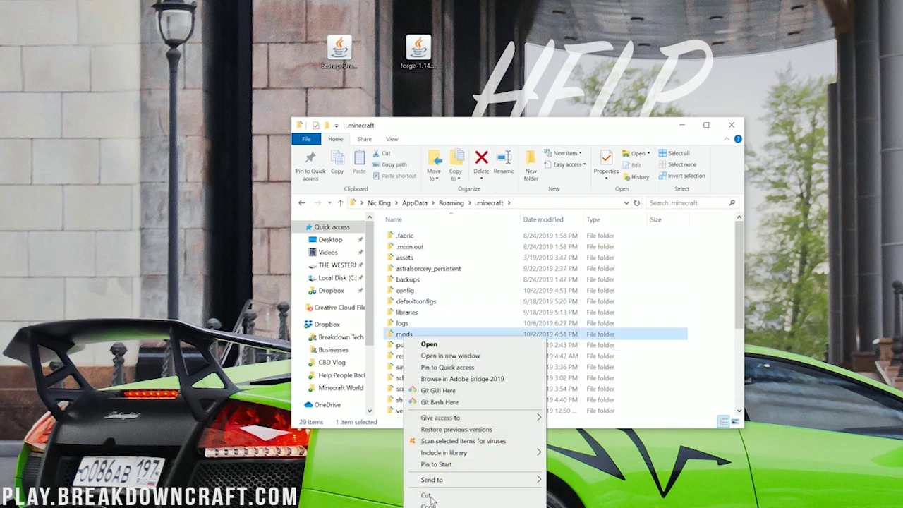
key("Delete")
key("Return")
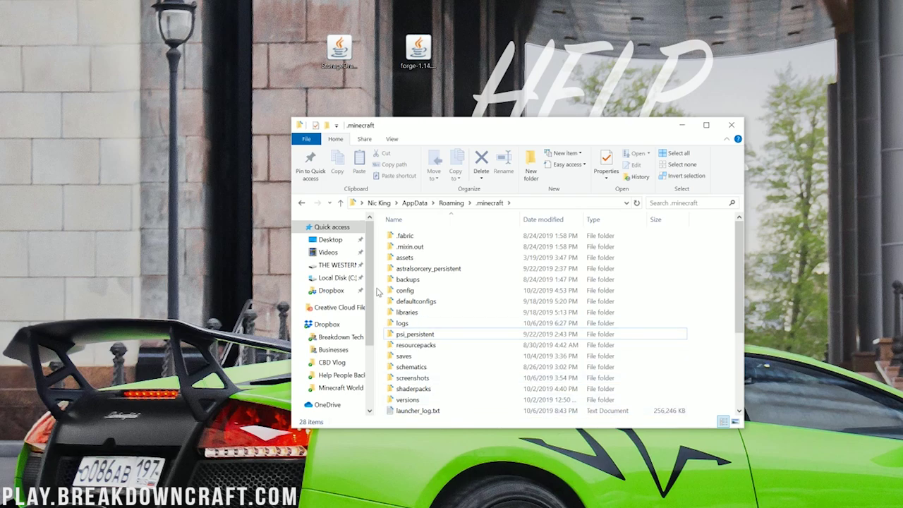
Create a new folder named mods in the .minecraft folder
left_click(338, 53)
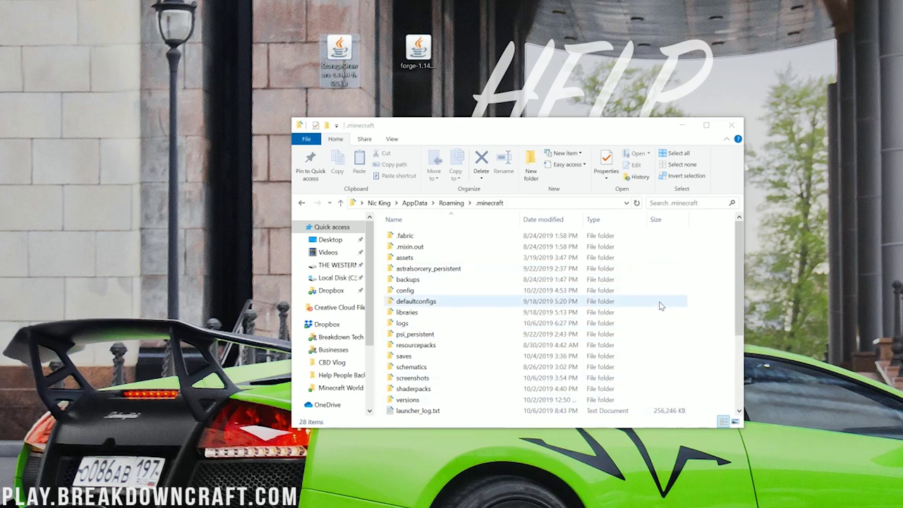
right_click(379, 244)
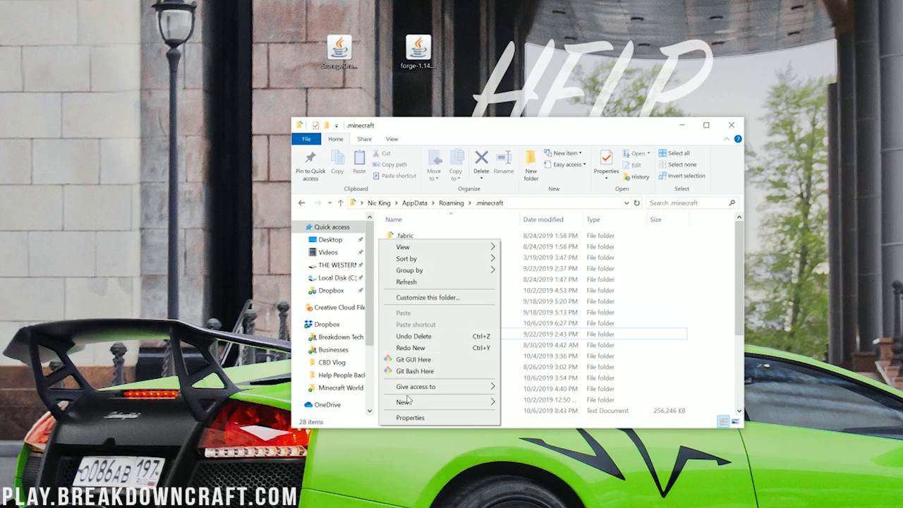
mouse_move(409, 408)
left_click(534, 404)
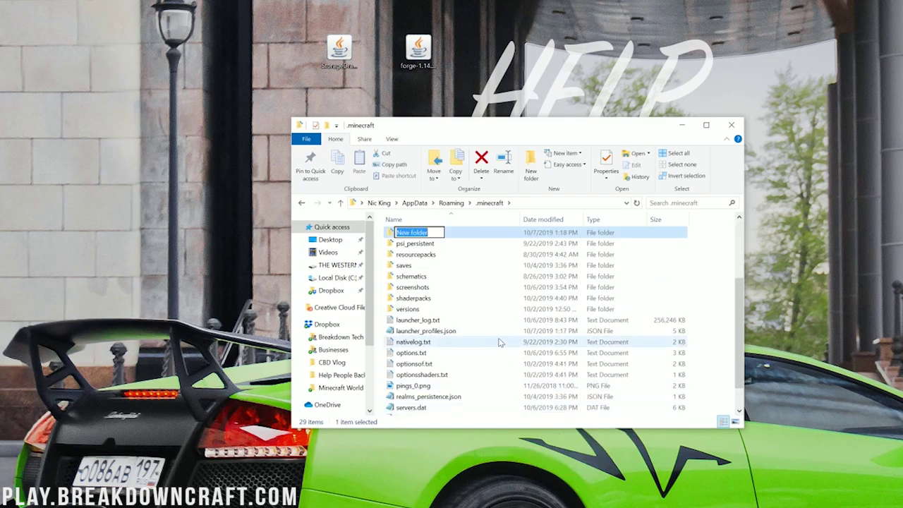
type("mods")
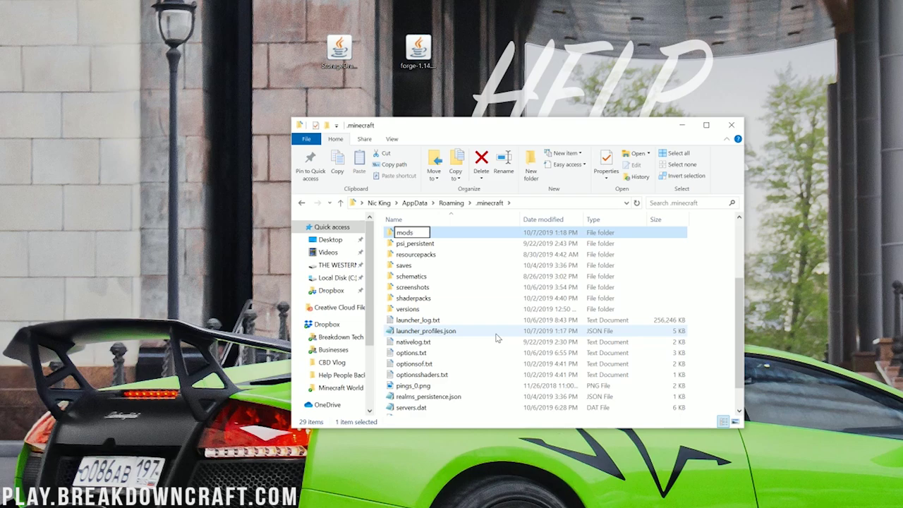
key("ctrl+a")
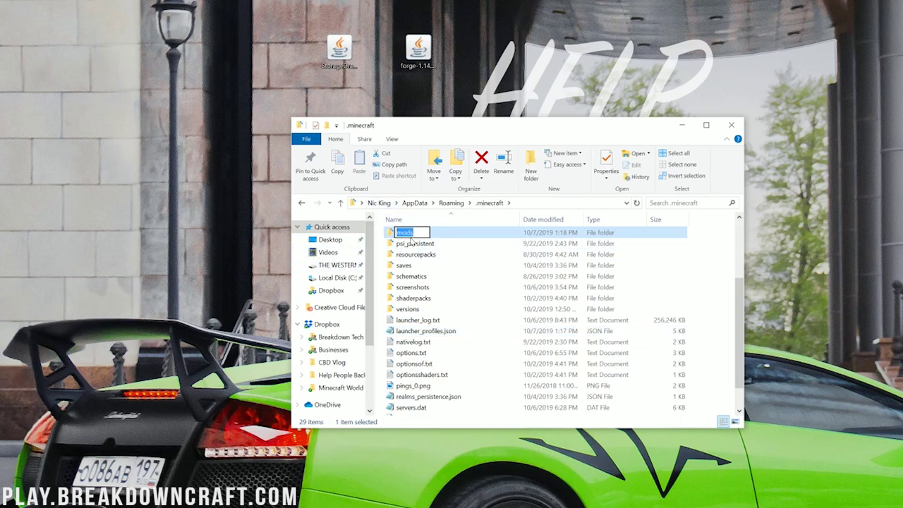
left_click(454, 233)
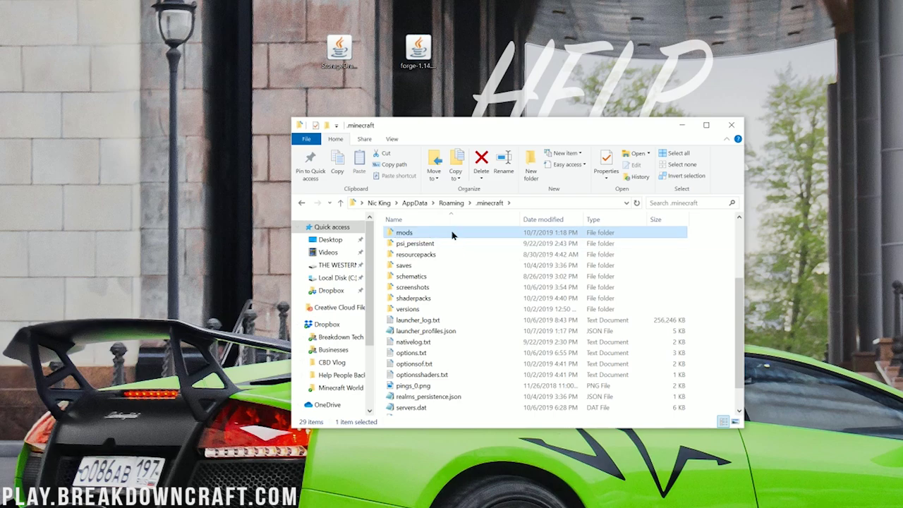
Open the new mods folder and copy the StorageDrawers-1.14.4-6.0.5.jar file from the desktop into it
double_click(453, 234)
left_click_drag(333, 54, 568, 267)
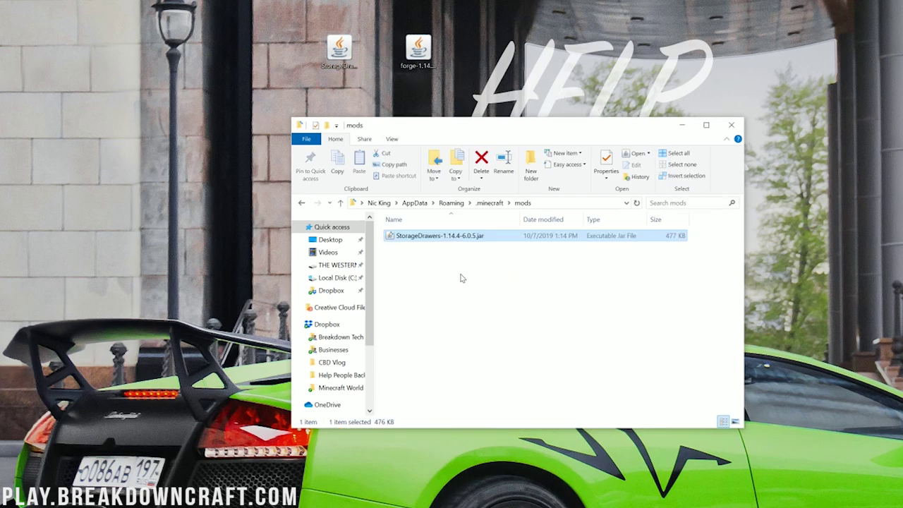
Search Windows for minecraft and open the Minecraft Launcher
key("super")
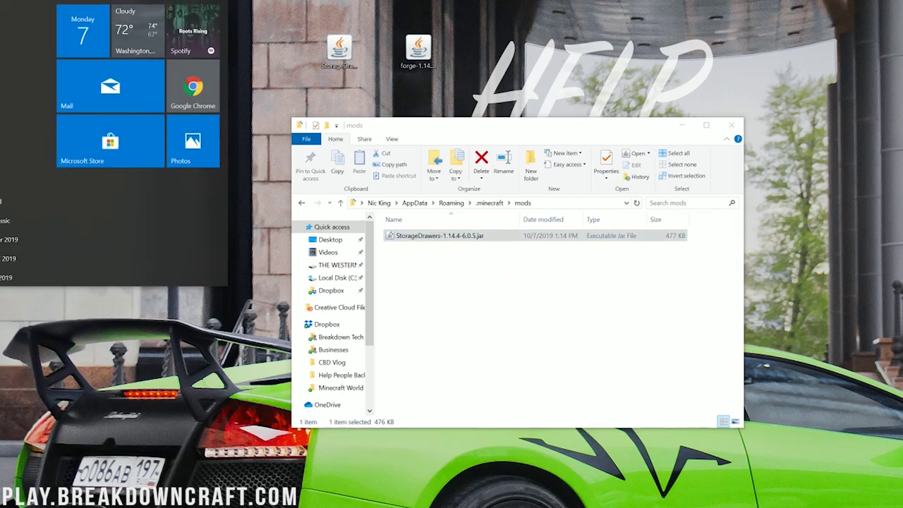
type("minecraft")
key("Return")
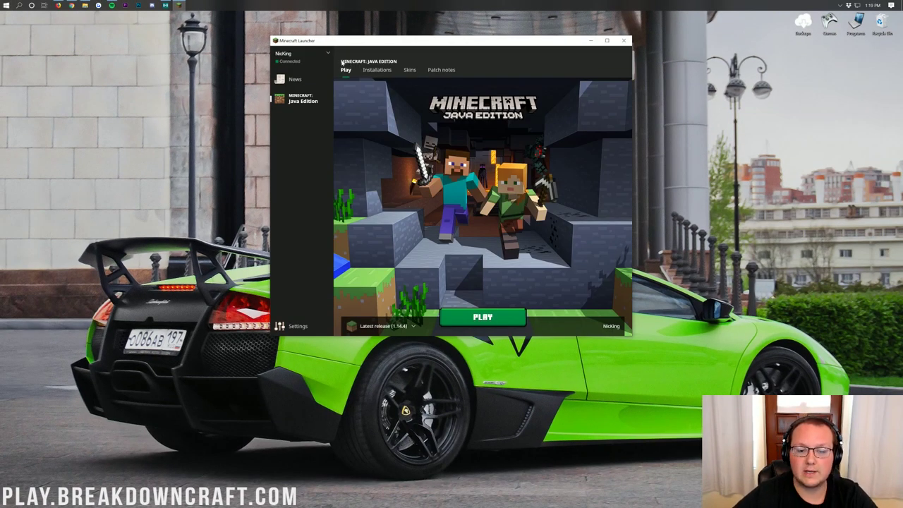
Delete the existing Play.BreakdownCraft.com installation from the launcher's installations
left_click(378, 71)
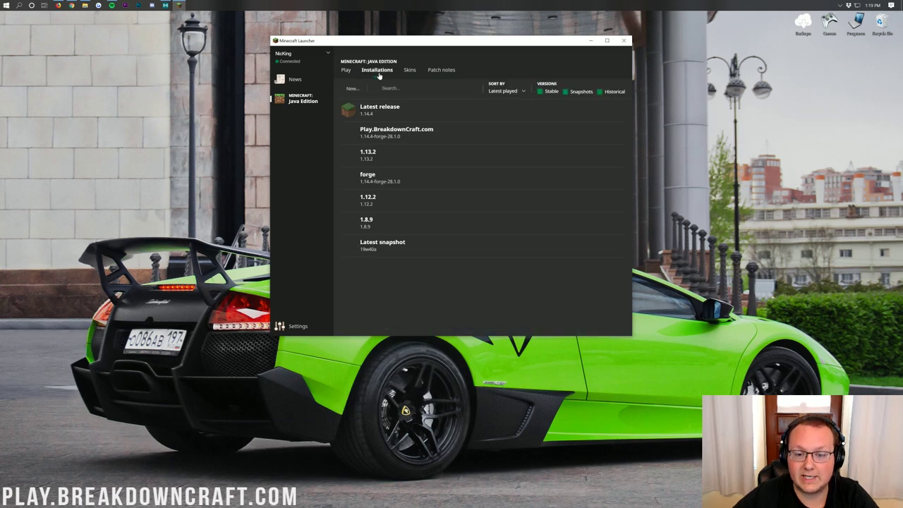
left_click(619, 132)
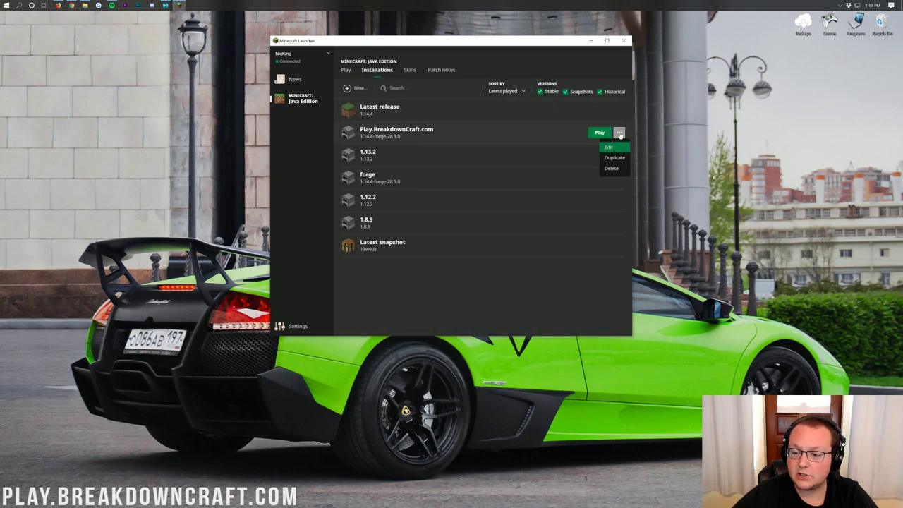
left_click(612, 169)
left_click(465, 201)
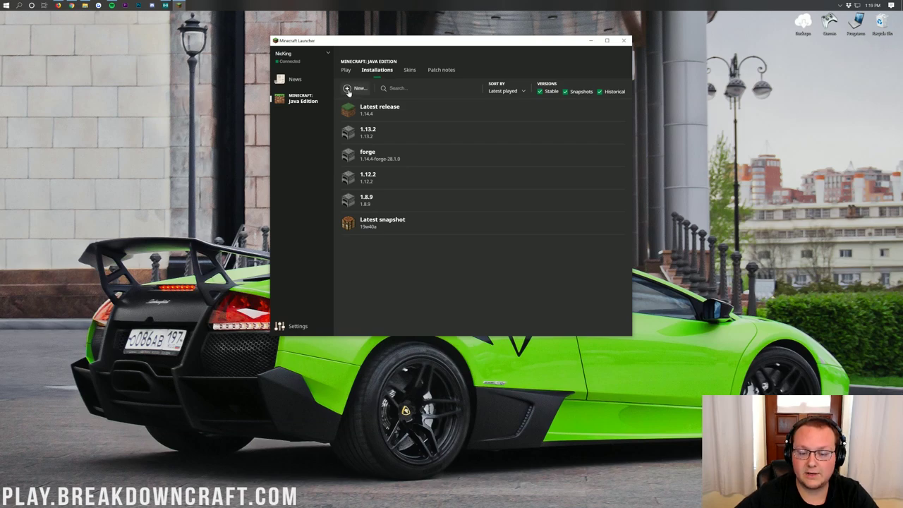
Start a new installation and name it Play.BreakdownCraft.com
left_click(347, 89)
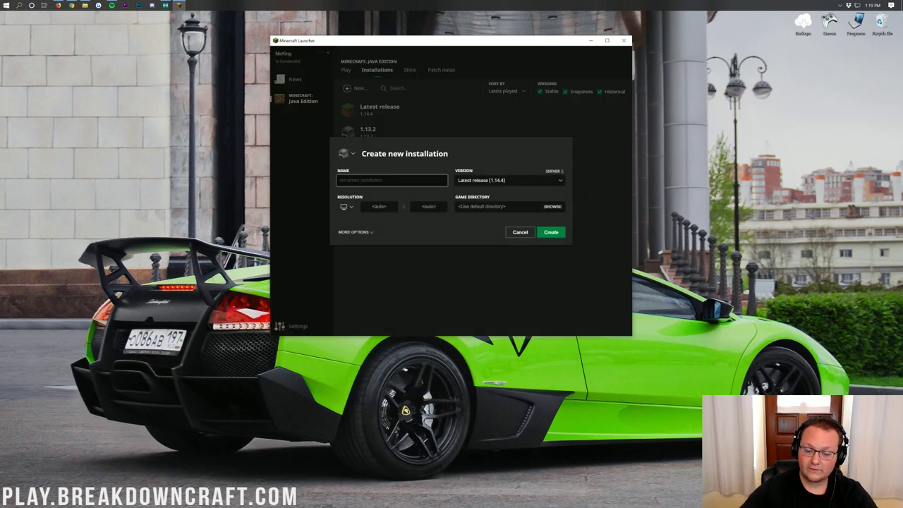
type("Play.Breakdown")
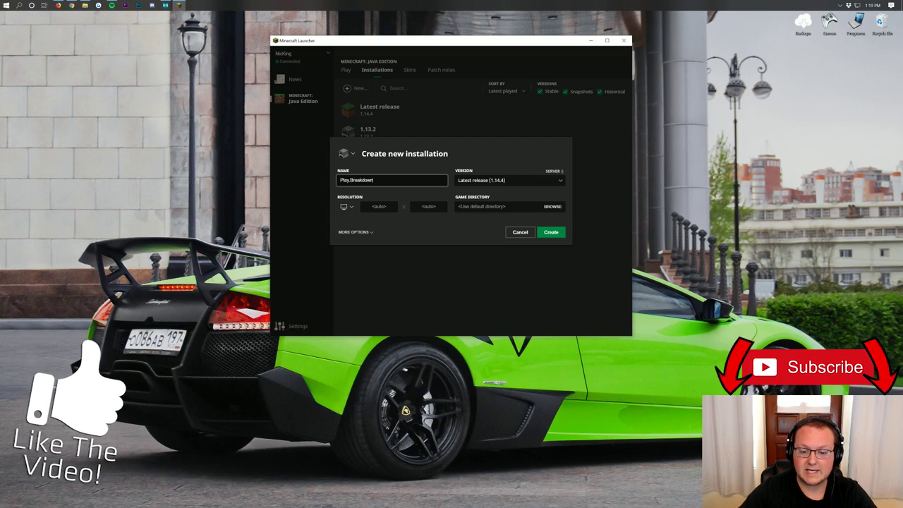
type("Craft.com")
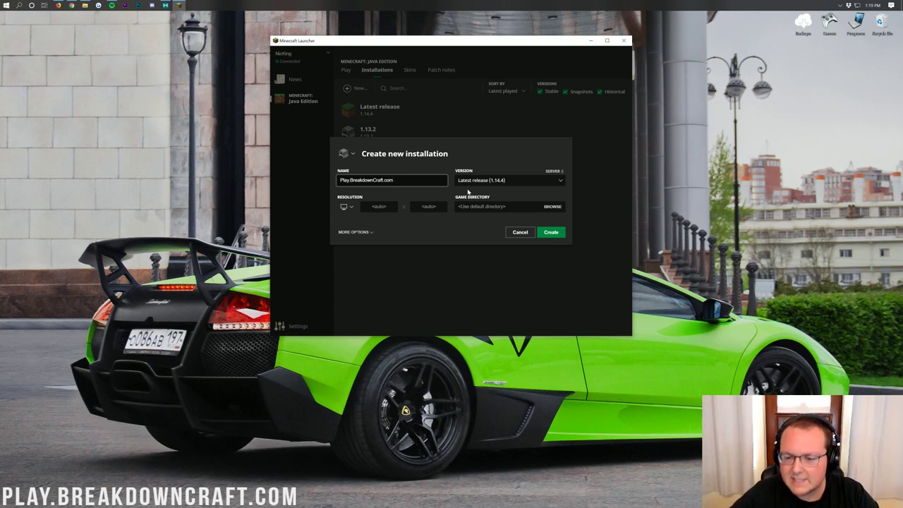
key("ctrl+a")
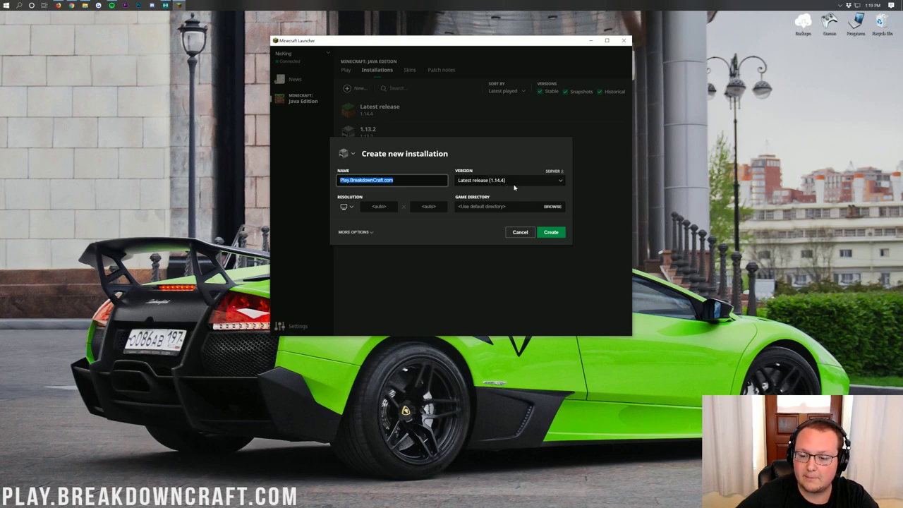
Set the new installation's version to release 1.14.4-forge-28.1.0
left_click(460, 179)
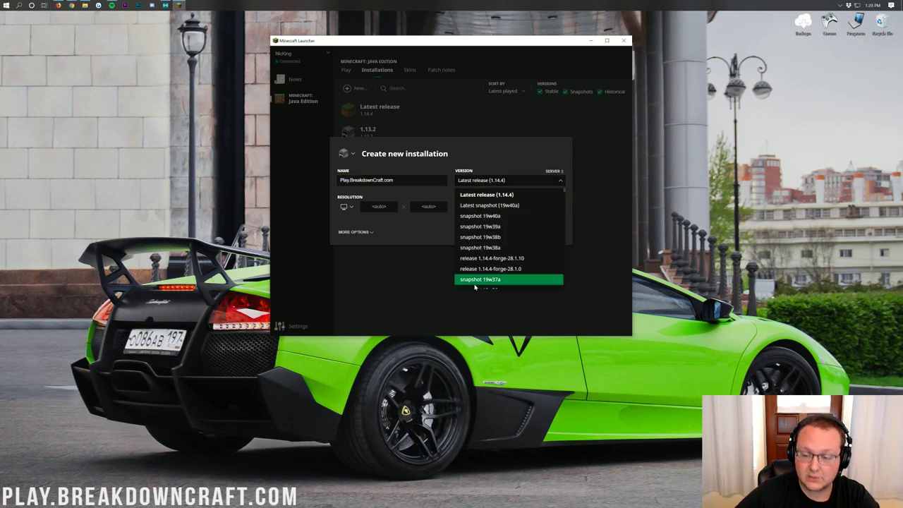
scroll(513, 232, "down", 3)
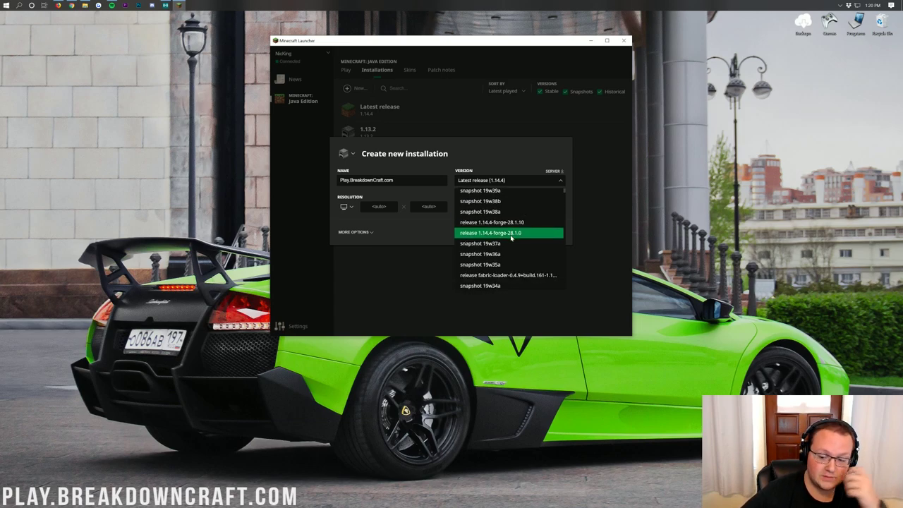
scroll(512, 237, "up", 3)
scroll(508, 229, "down", 3)
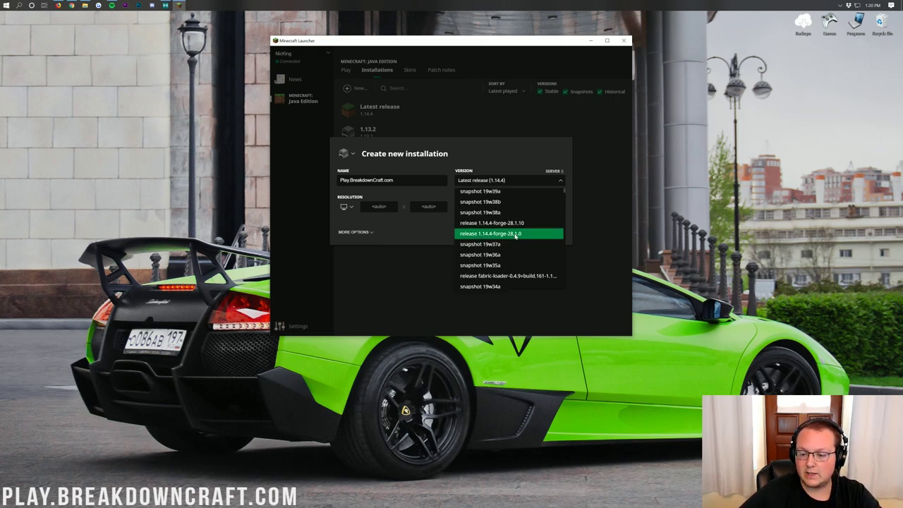
left_click(505, 235)
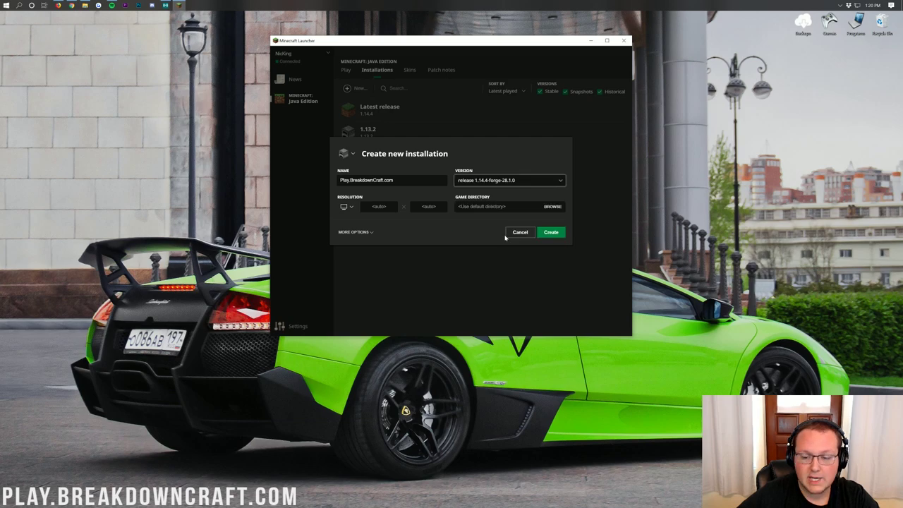
Set the installation's resolution to 1920x1080 and create it
left_click(346, 206)
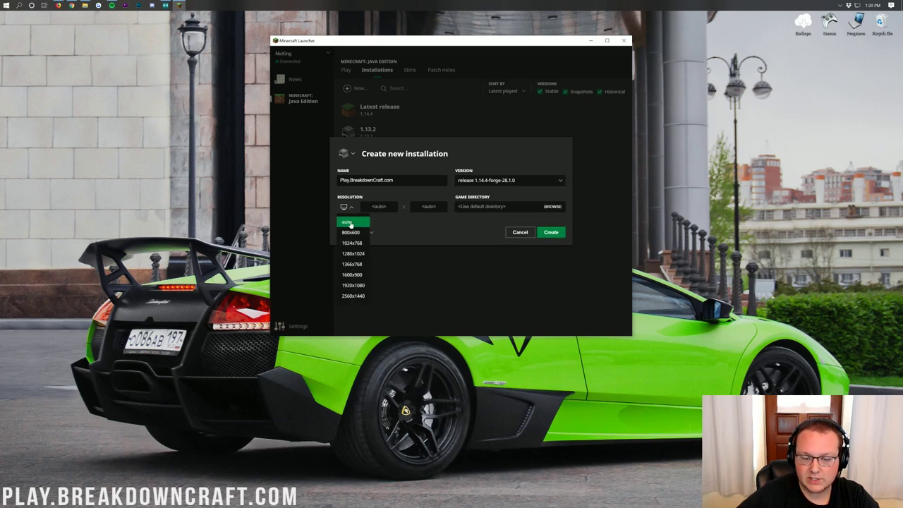
left_click(356, 285)
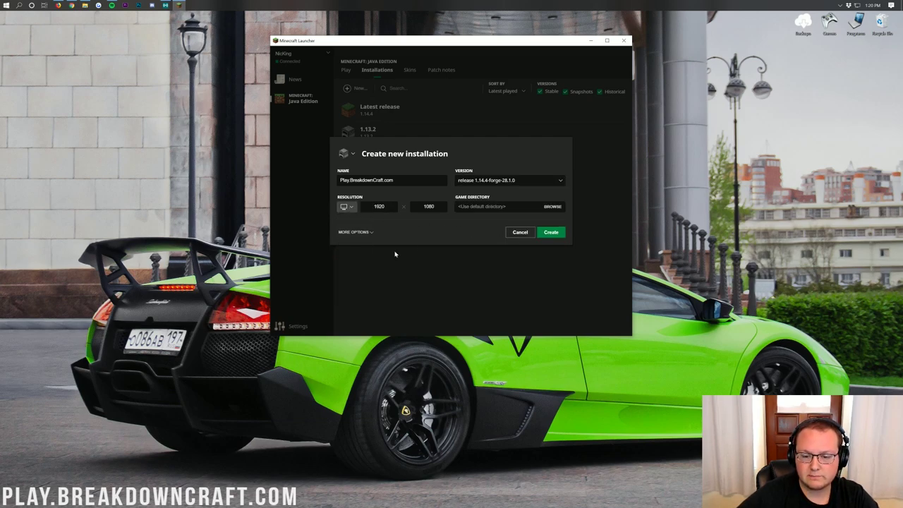
left_click(550, 232)
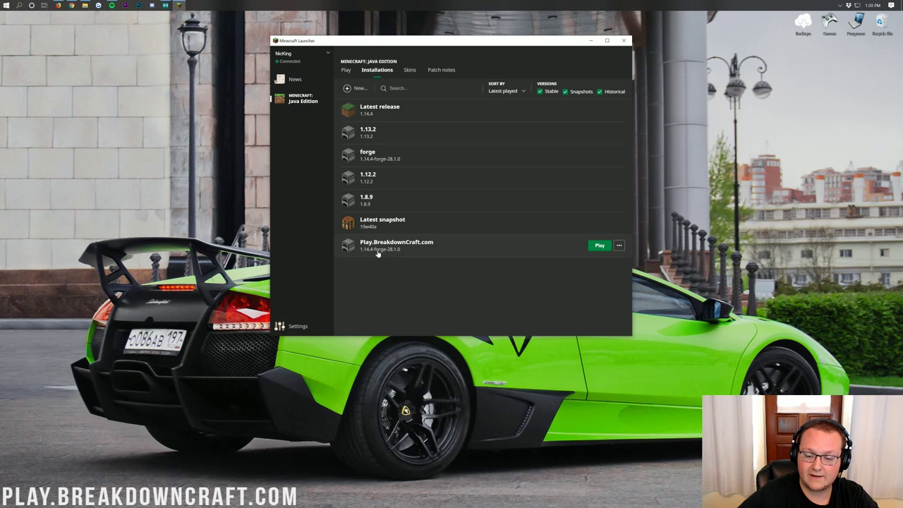
Launch the Play.BreakdownCraft.com installation and check the game's mods list for Storage Drawers
left_click(594, 247)
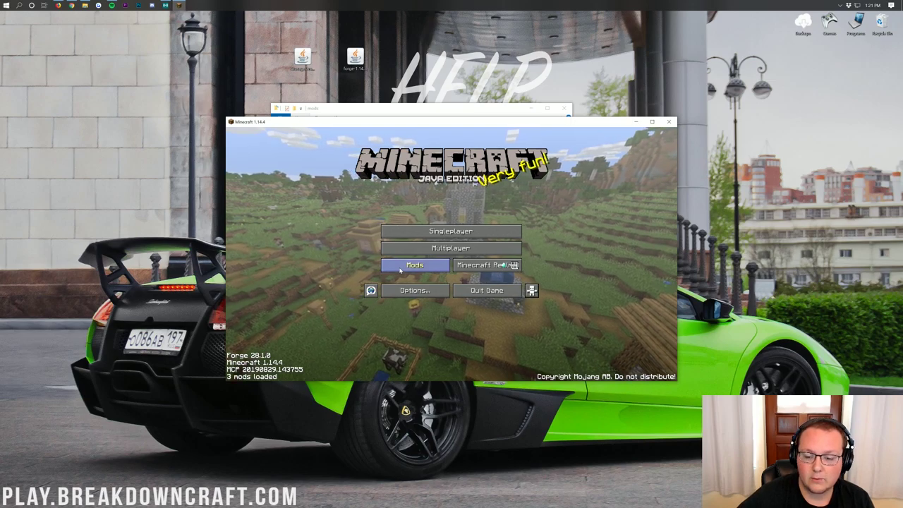
left_click(402, 270)
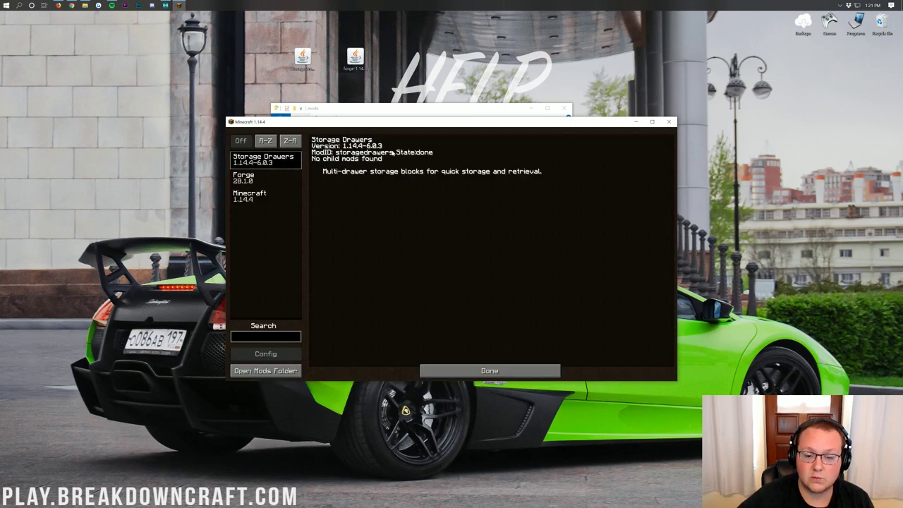
left_click(490, 370)
Create a new singleplayer world named Storage Drawer in Creative game mode
left_click(424, 217)
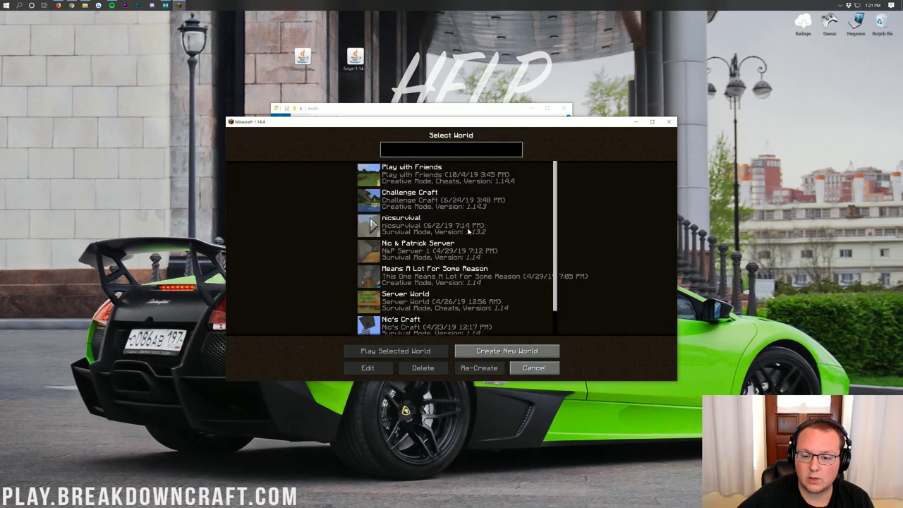
left_click(486, 350)
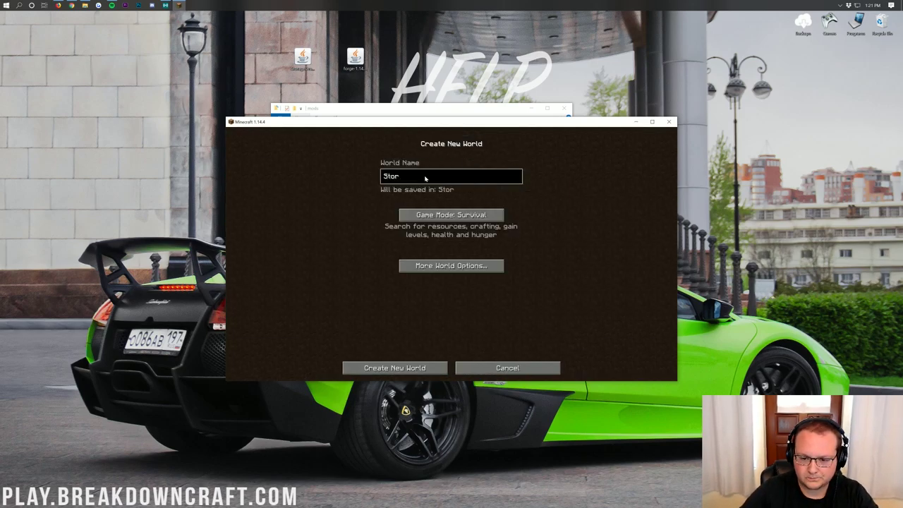
type("Storage Dr")
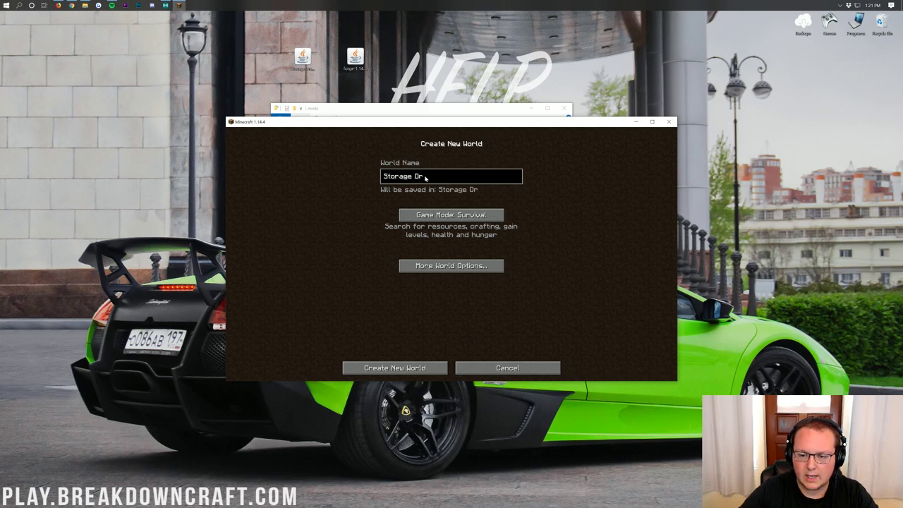
type("awer")
left_click(419, 181)
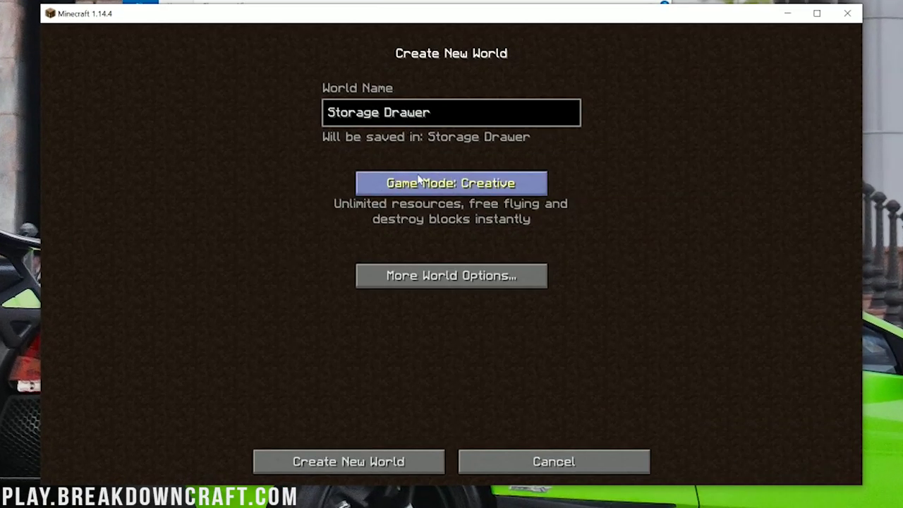
left_click(419, 180)
left_click(419, 181)
left_click(419, 181)
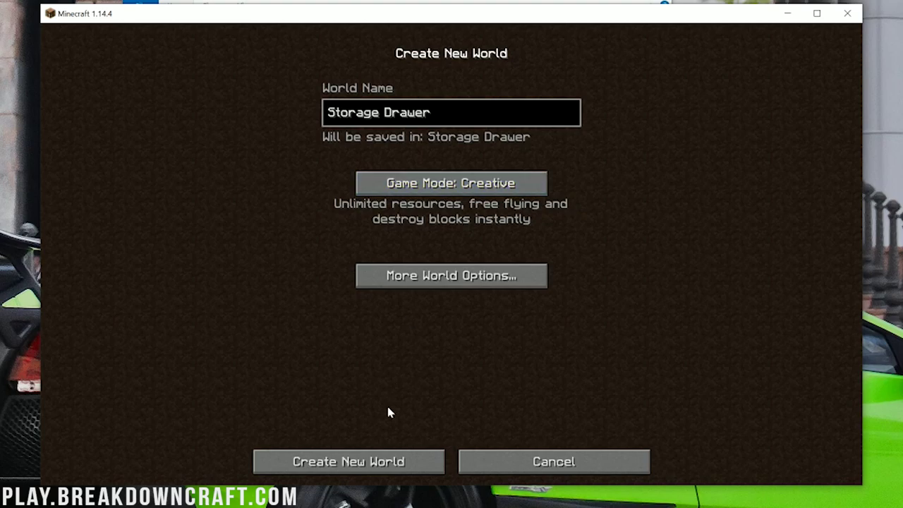
left_click(379, 466)
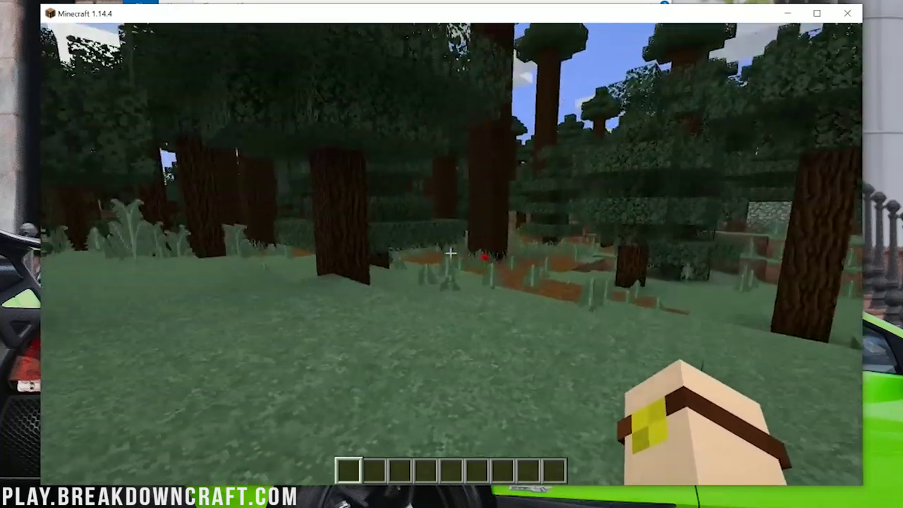
Open the creative inventory and go to its second page of item categories
key("e")
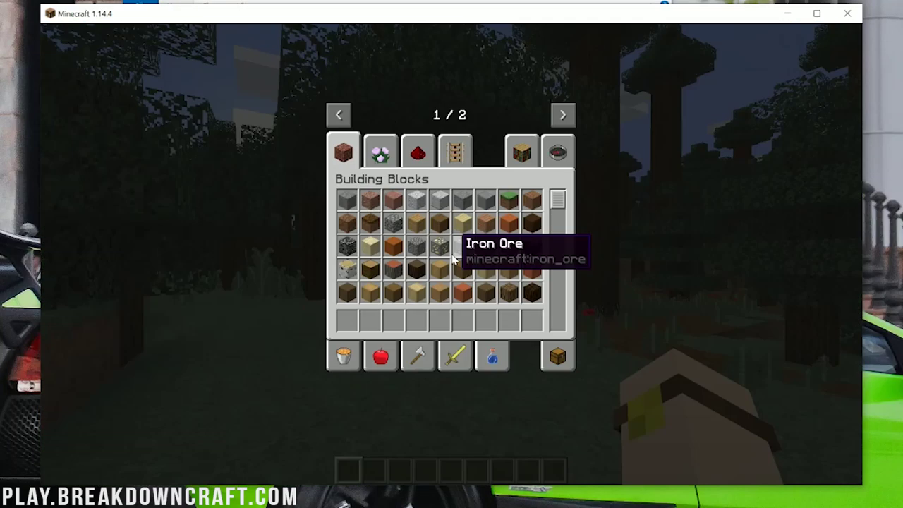
left_click(561, 136)
left_click(562, 115)
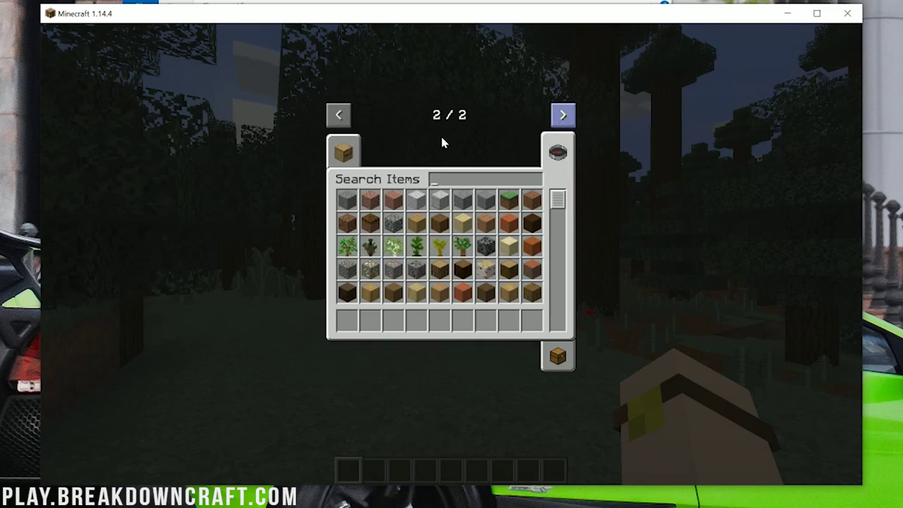
Put Oak Half Drawers 2x2 and Oak Half Drawers 1x1 from the Storage Drawers category into the hotbar
left_click(343, 151)
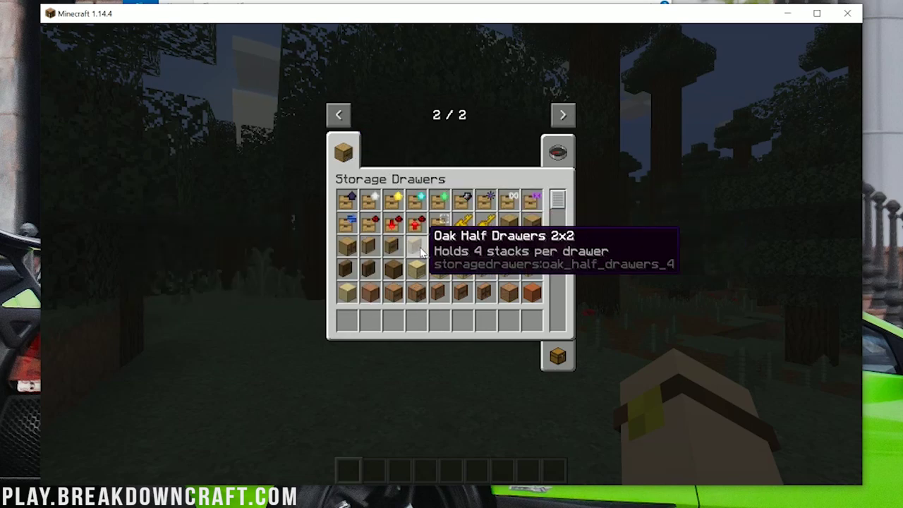
left_click(416, 245)
left_click(394, 319)
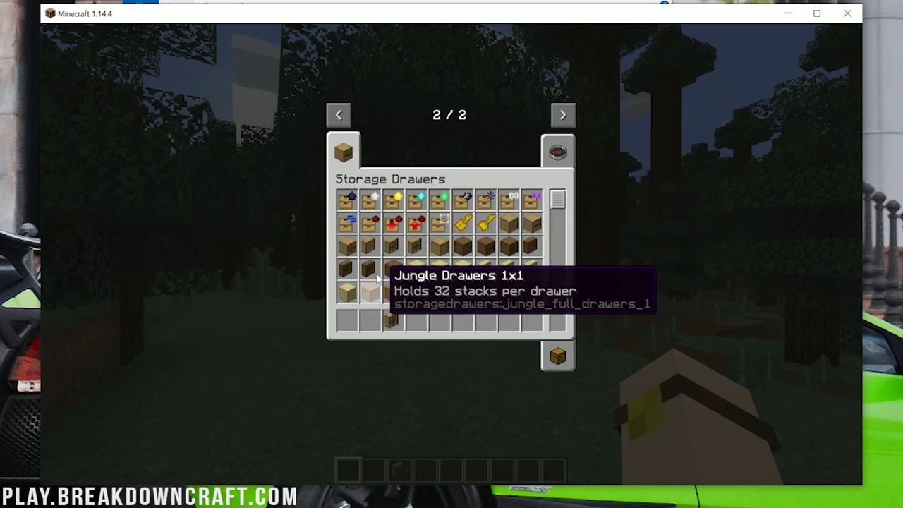
left_click(368, 319)
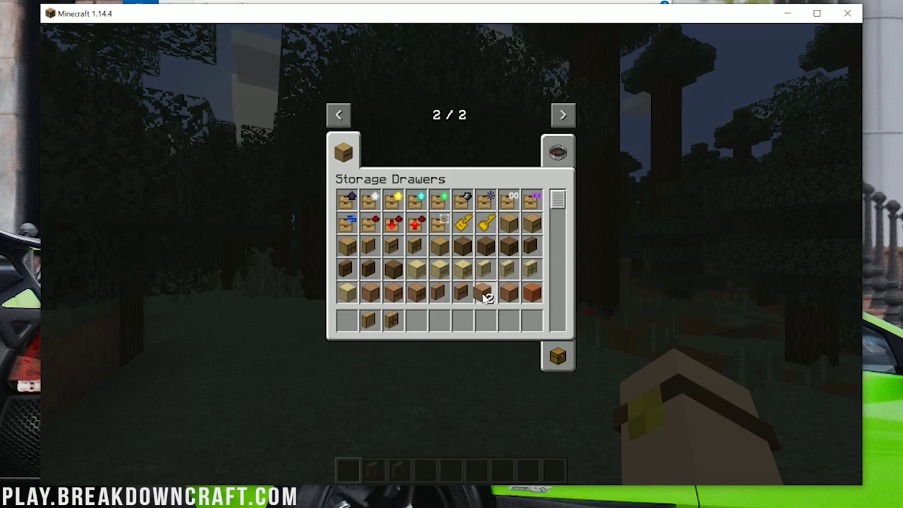
Add Jungle Half Drawers 2x2, Compacting Drawers and the upgrade with the red upward arrow to the hotbar
scroll(459, 293, "down", 5)
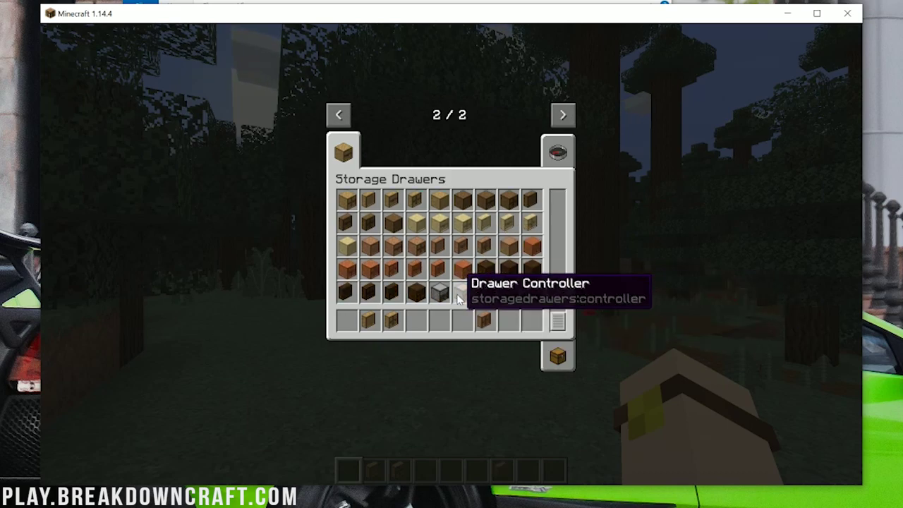
left_click(450, 296)
left_click(439, 319)
scroll(448, 261, "up", 5)
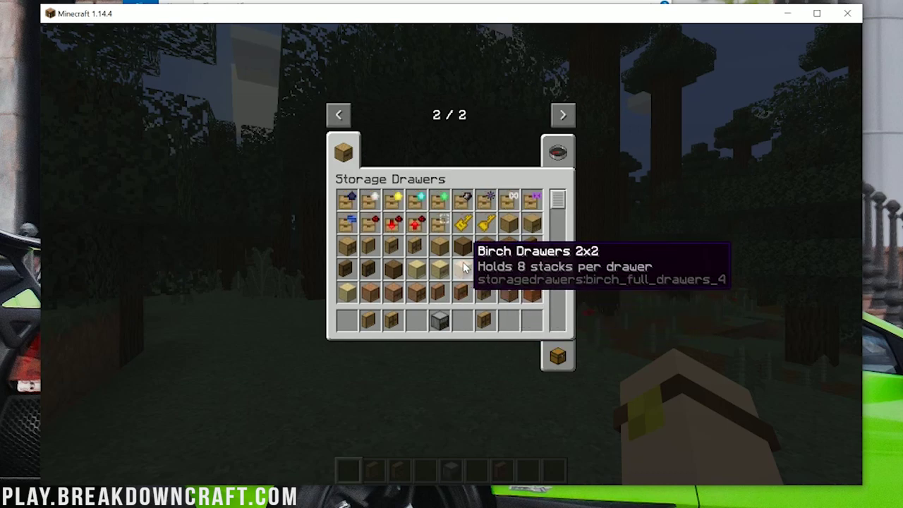
left_click(415, 225)
left_click(415, 319)
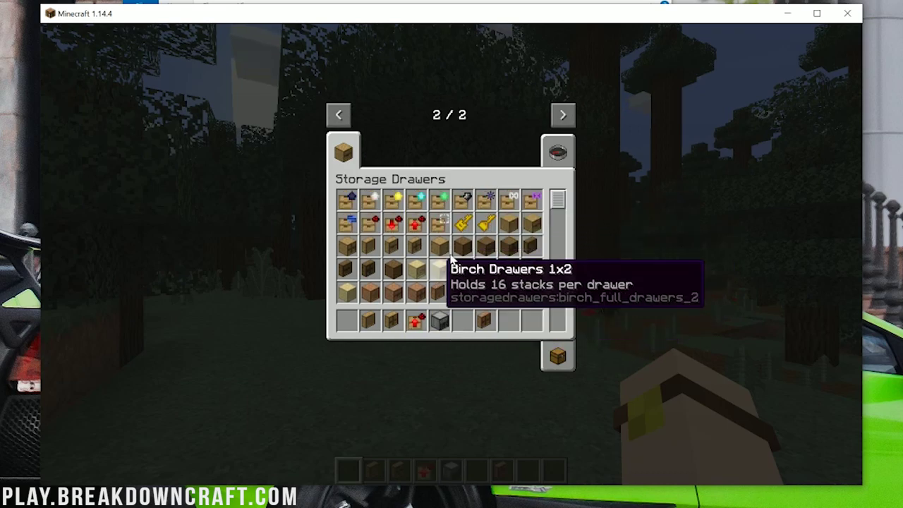
Add the first golden drawer key and the purple-marked upgrade to the hotbar, and return to the world
left_click(462, 225)
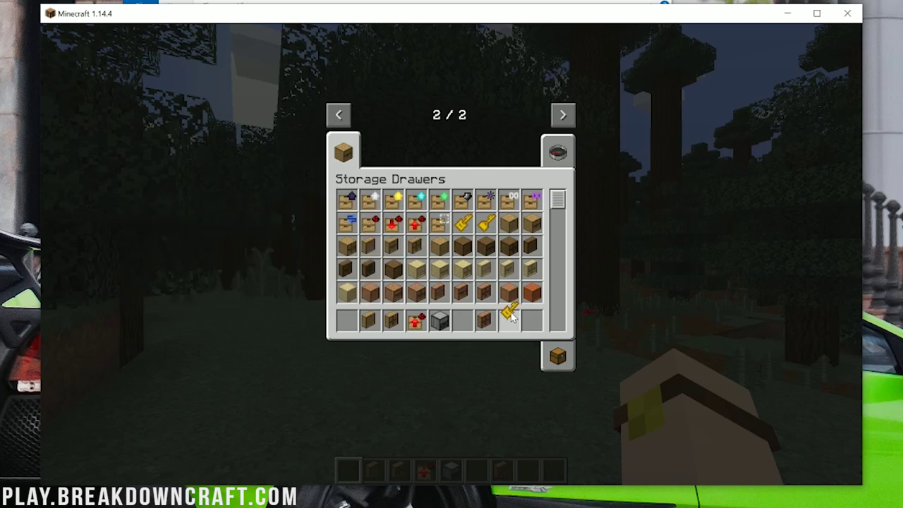
left_click(517, 328)
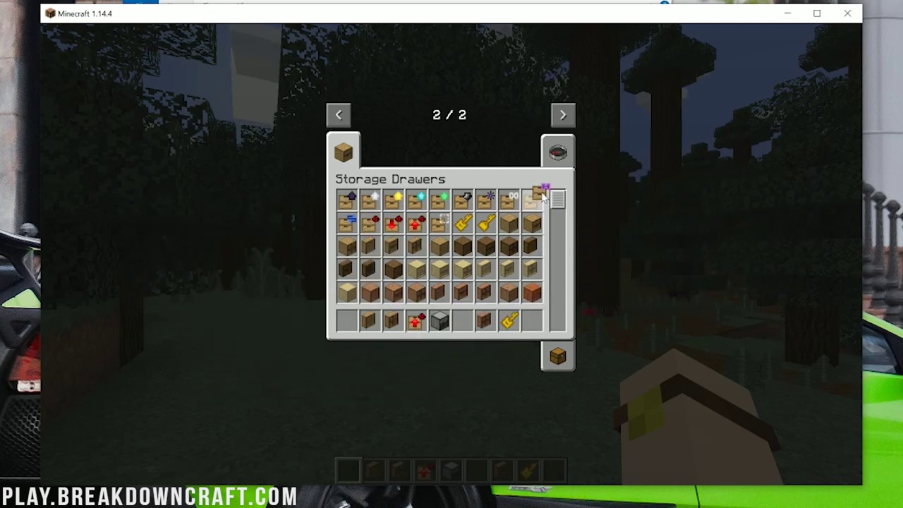
left_click(532, 201)
left_click(532, 320)
key("Escape")
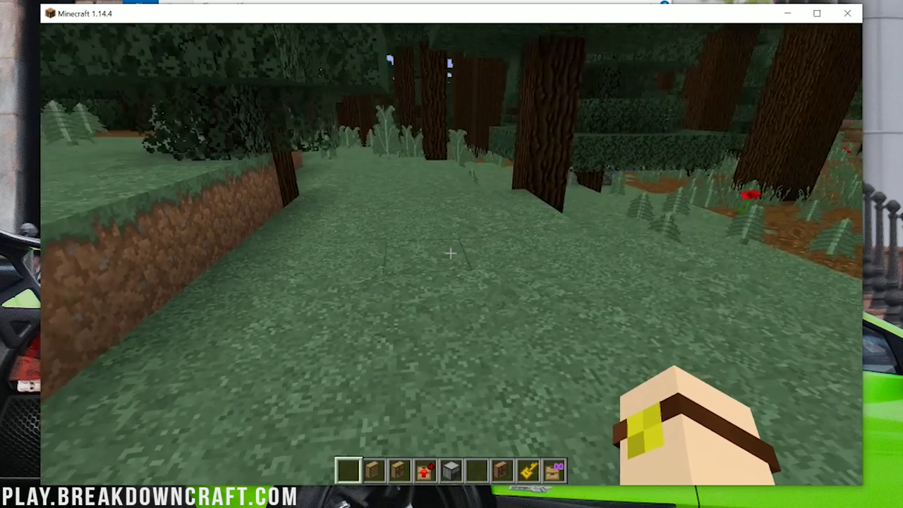
Place the Oak Half Drawers 2x2 block on the grass near the large tree
scroll(451, 254, "down", 3)
scroll(451, 253, "up", 1)
right_click(451, 254)
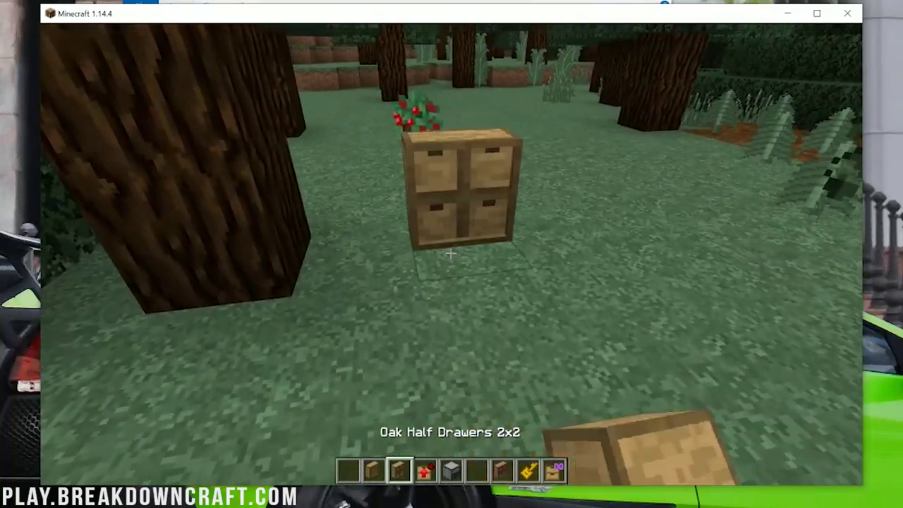
Copy a Spruce Log from the nearby tree and store it in the oak block's upper-left drawer
scroll(452, 254, "down", 2)
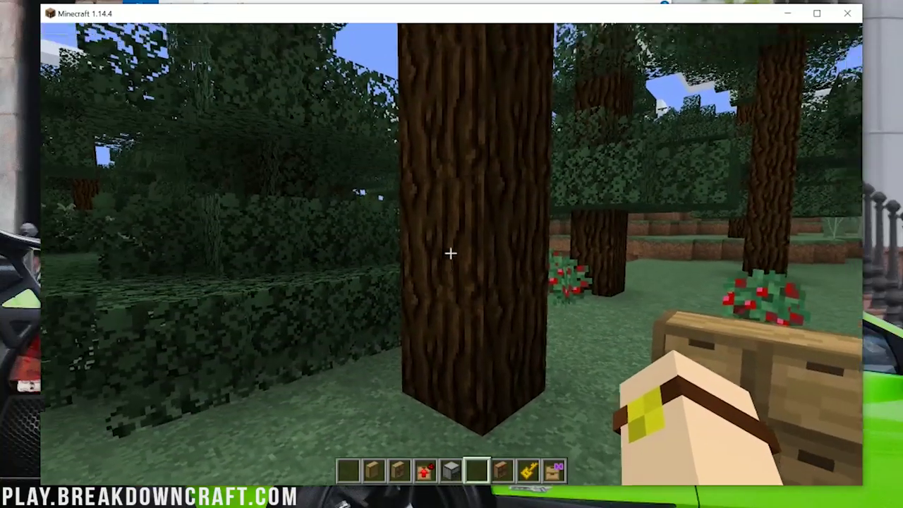
middle_click(452, 254)
right_click(451, 253)
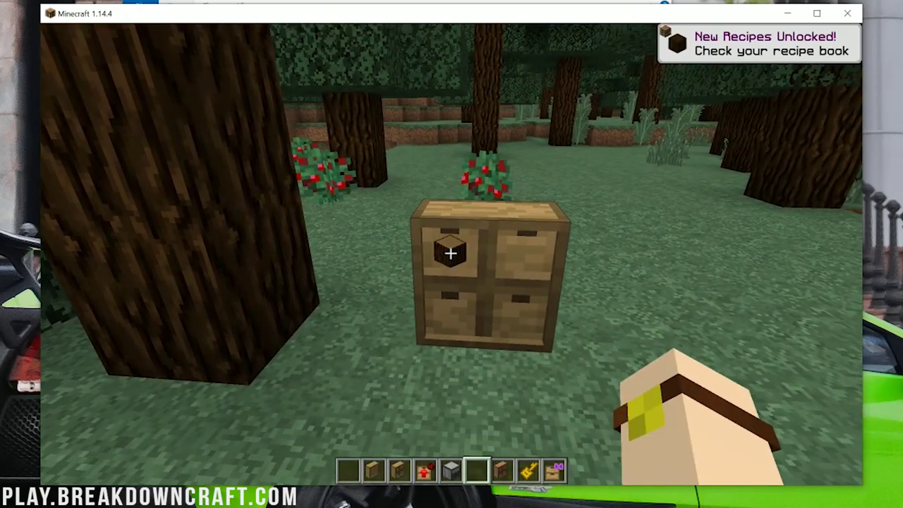
Take the Spruce Log back out of the upper-left drawer
key("s")
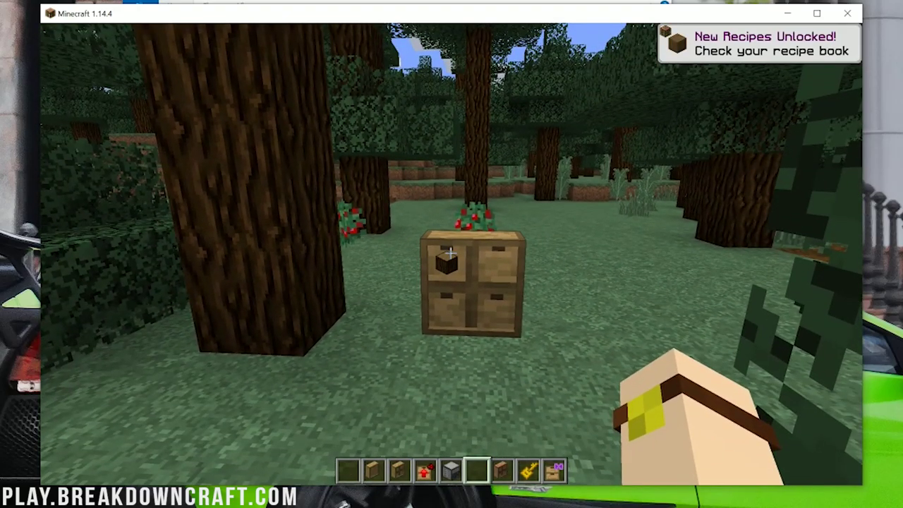
key("w")
left_click(451, 252)
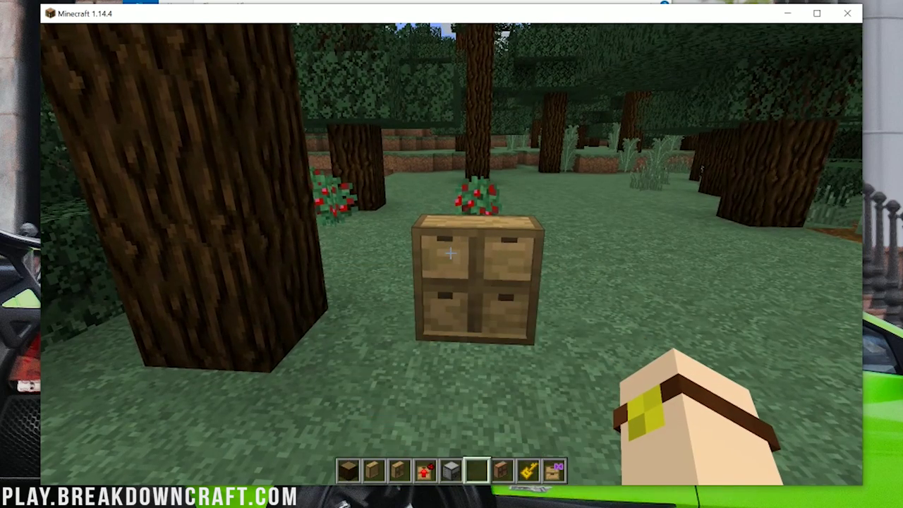
Add a stack of 64 wooden planks to the hotbar and replace the Spruce Log with 64 grey stone blocks from Building Blocks
scroll(450, 252, "up", 5)
key("e")
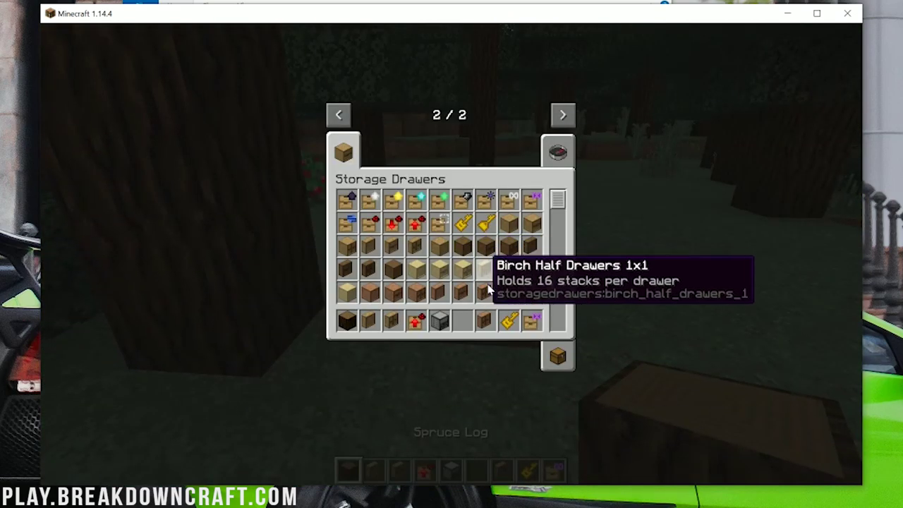
left_click(338, 114)
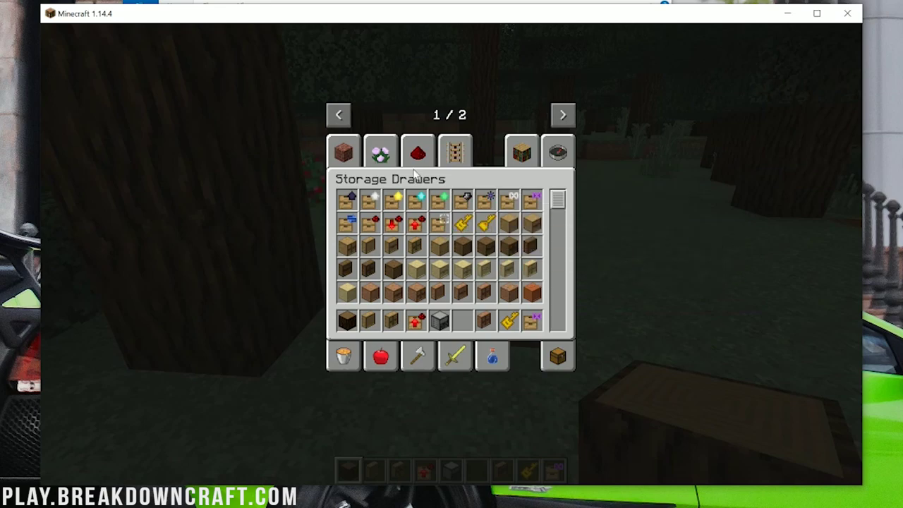
left_click(343, 152)
left_click(427, 242)
left_click(460, 314)
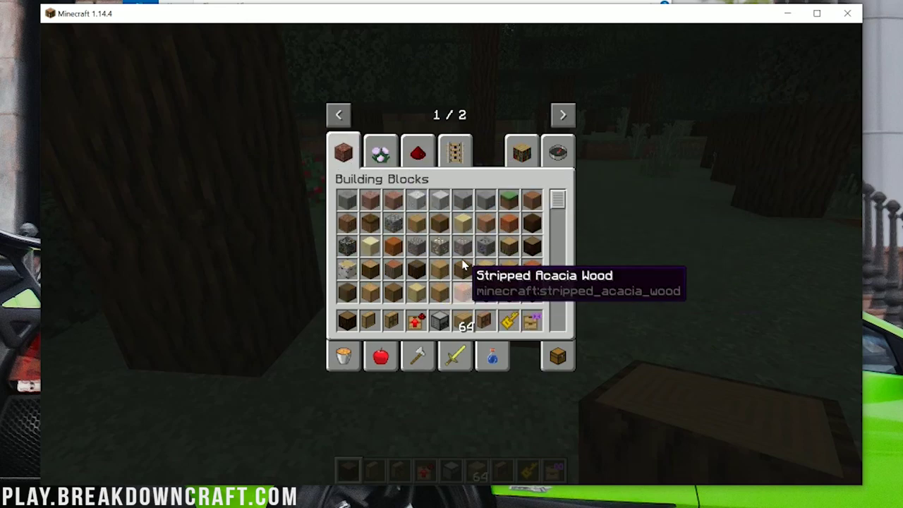
left_click(351, 325)
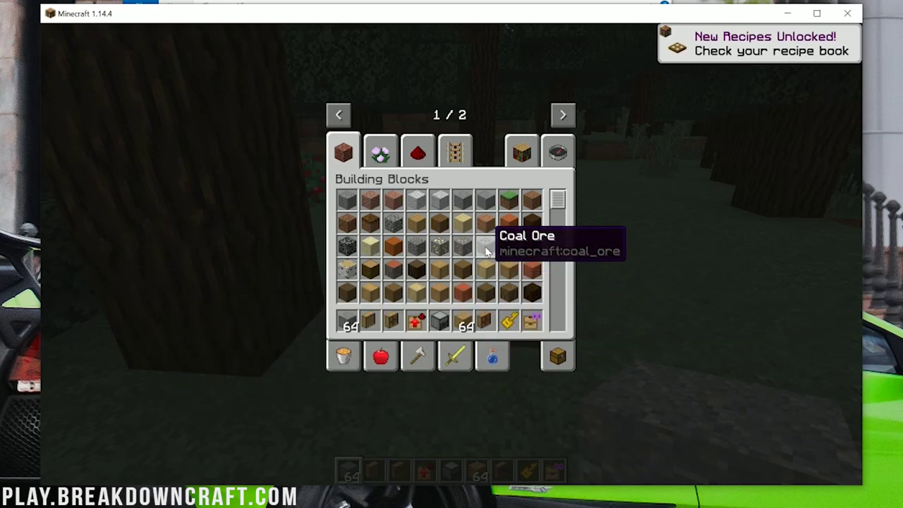
Grab a stack of Coal Ore from Building Blocks and throw it into the world
middle_click(491, 254)
left_click(635, 233)
key("e")
Store the grey stone blocks in the oak block's upper-left drawer and the Coal Ore stack in its upper-right drawer
right_click(450, 252)
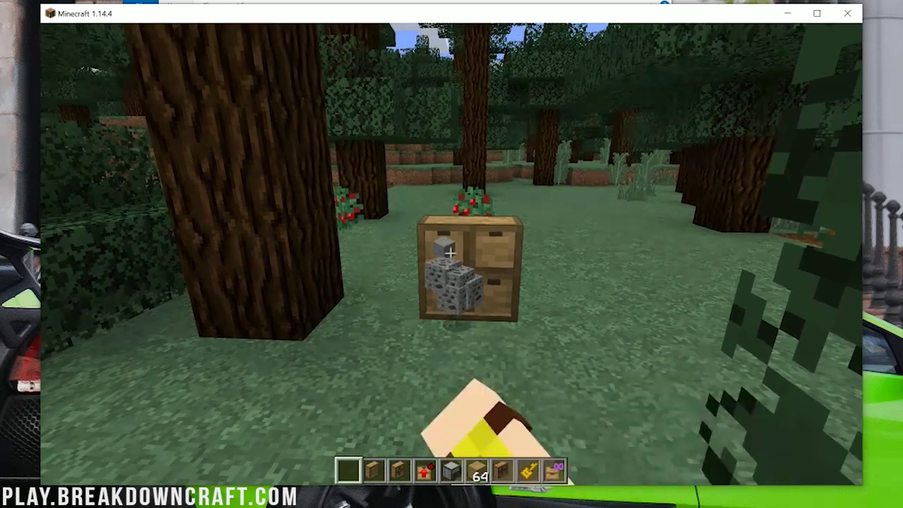
key("w")
key("s")
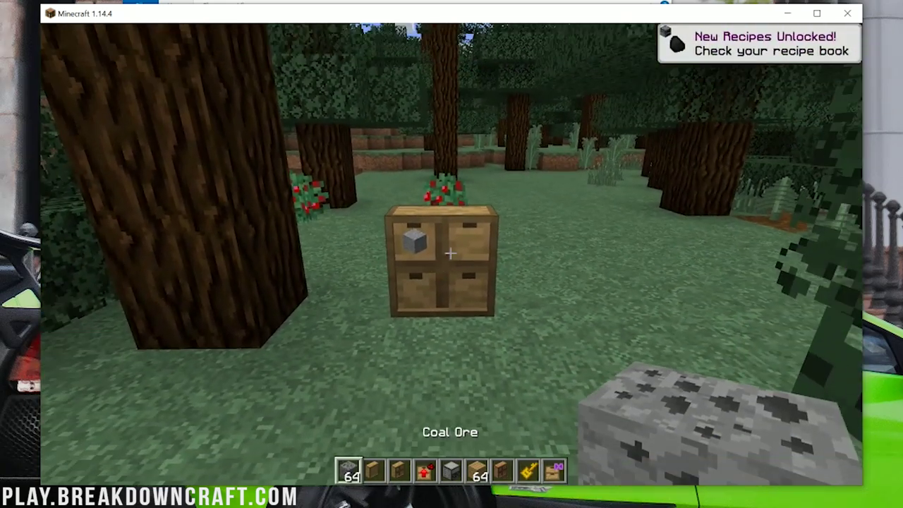
right_click(450, 252)
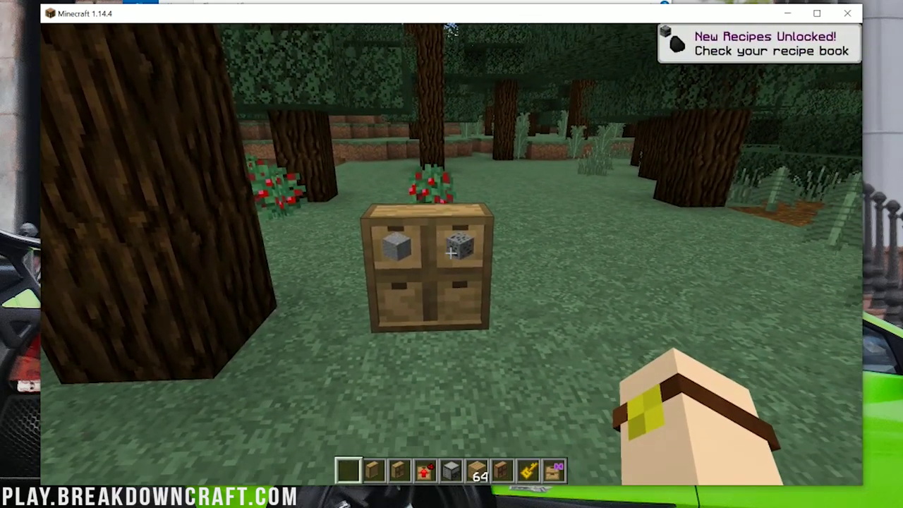
Withdraw the Coal Ore from the upper-right drawer, store it again, and put the planks in the lower-left drawer
left_click(450, 252)
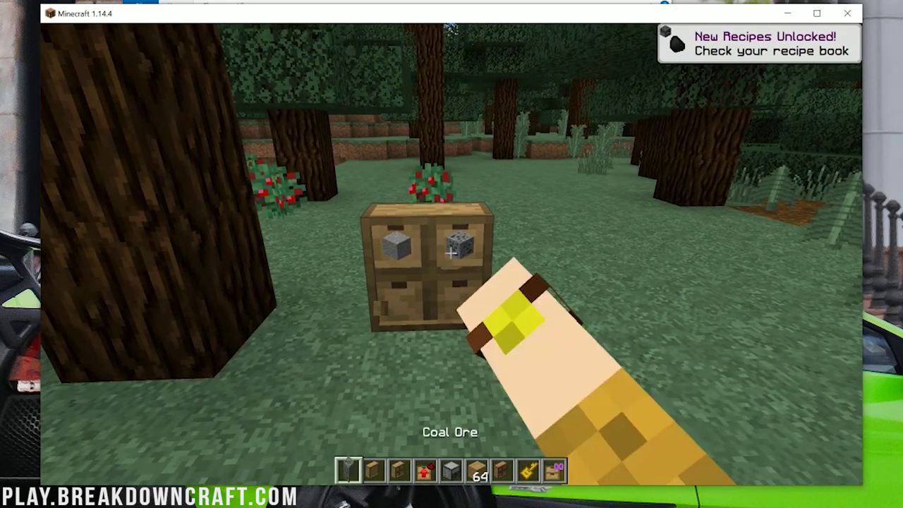
left_click(450, 253)
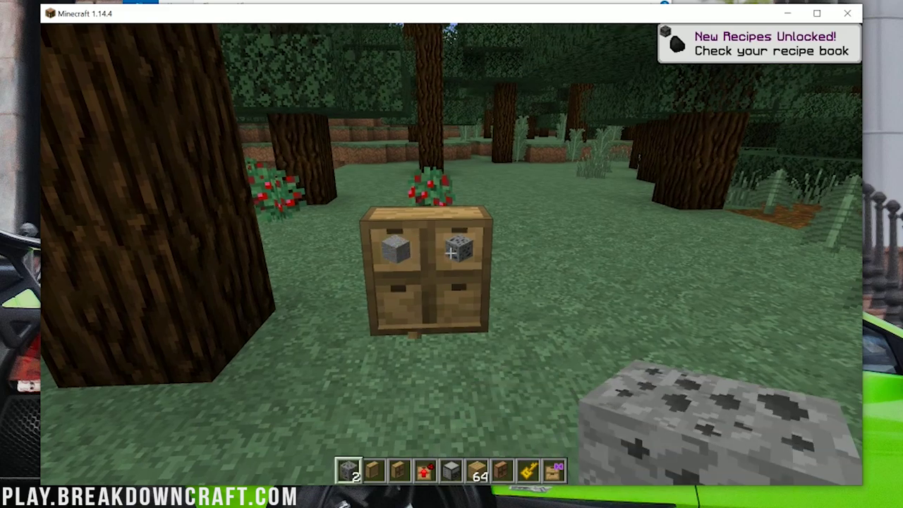
left_click(450, 252)
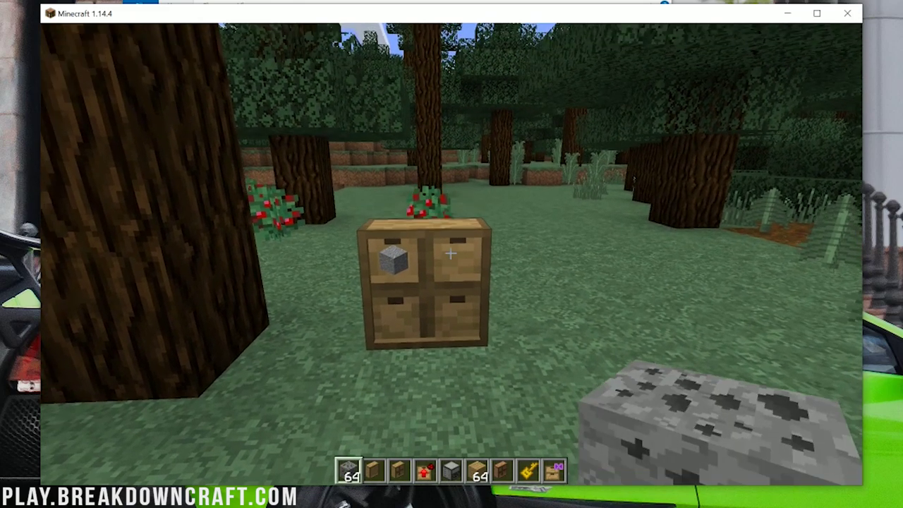
right_click(450, 252)
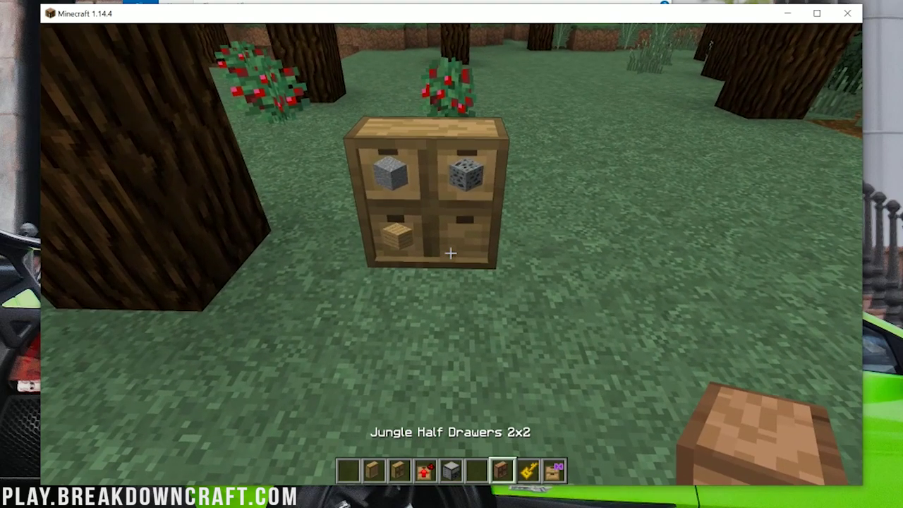
Place Jungle Half Drawers 2x2 and Oak Half Drawers 1x1 in a row beside the first oak drawers
key("4")
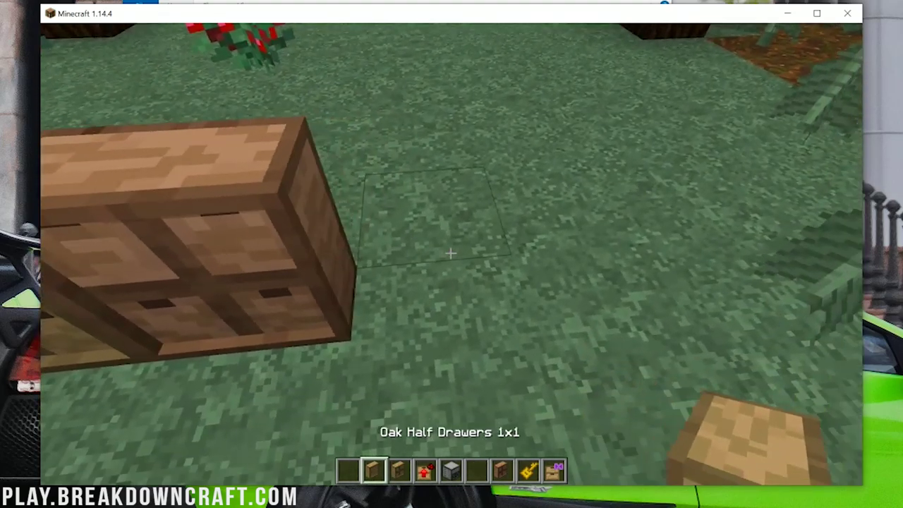
right_click(450, 253)
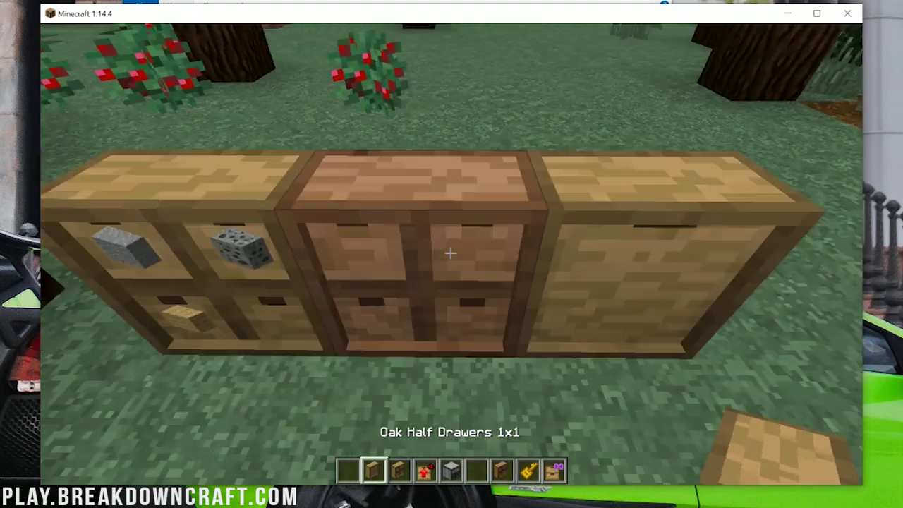
Store the Oak Half Drawers 1x1 item in the lower-right oak drawer and place Compacting Drawers between the tree and the row
key("4")
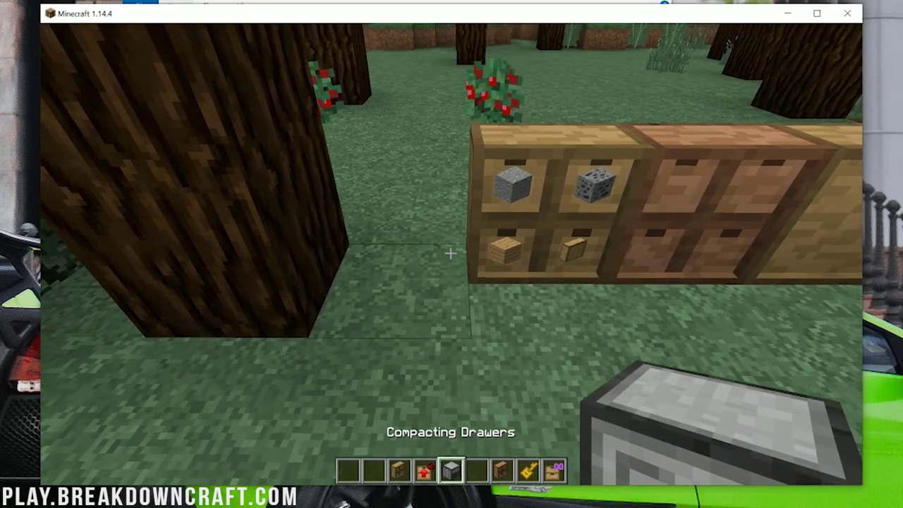
right_click(450, 252)
key("3")
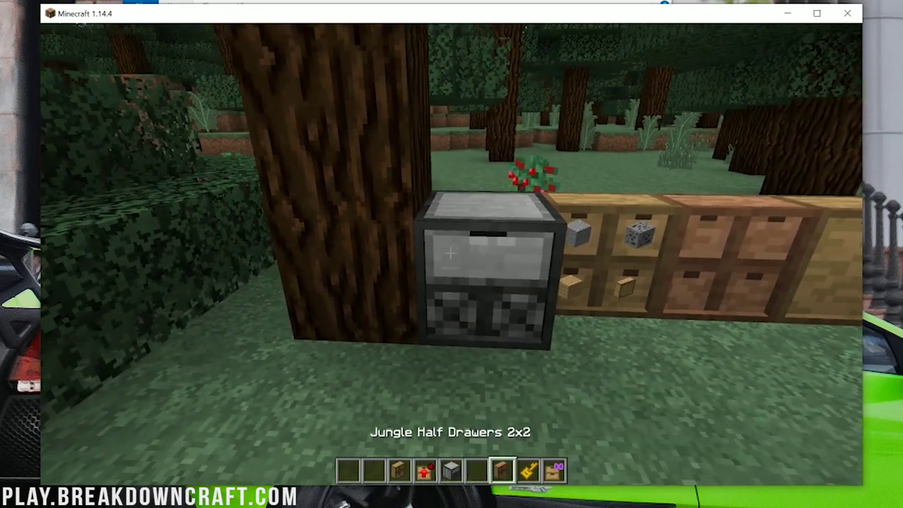
Add 64 brown wooden planks and 64 Cobblestone to the hotbar, and store the planks in the Compacting Drawers
key("e")
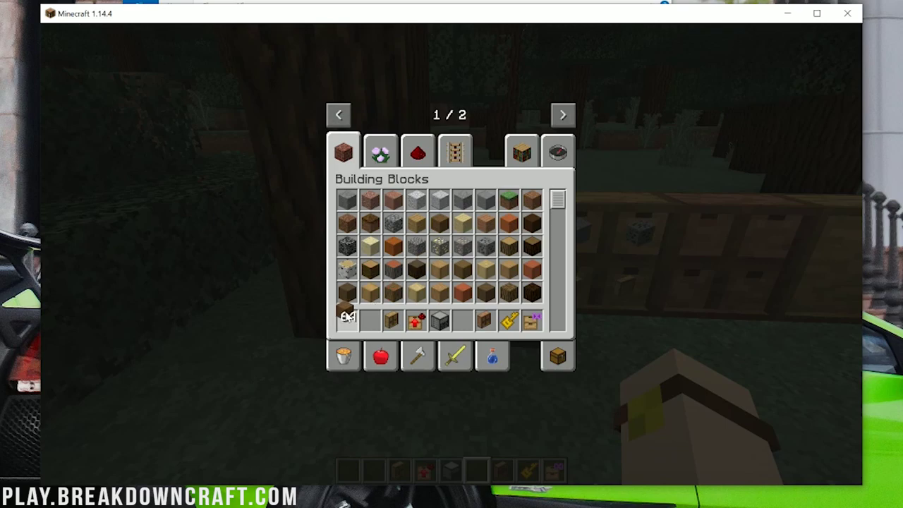
left_click(371, 321)
key("e")
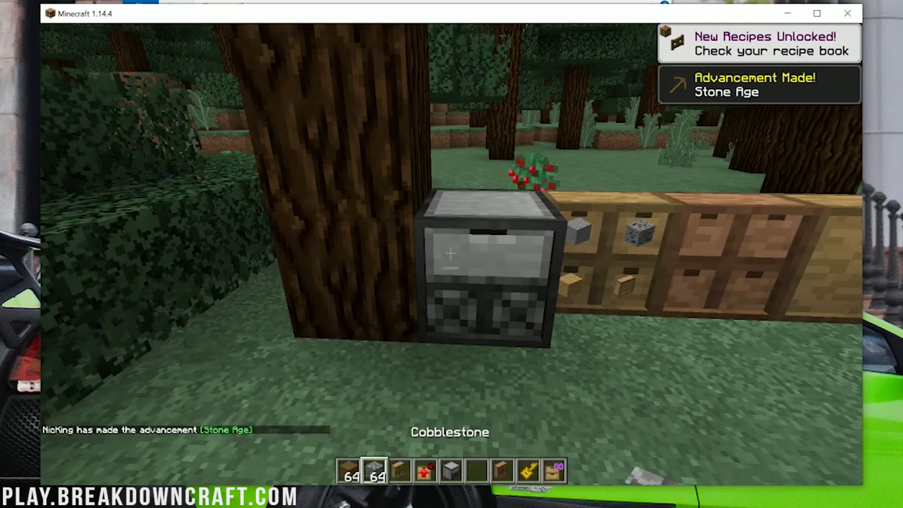
right_click(450, 252)
key("2")
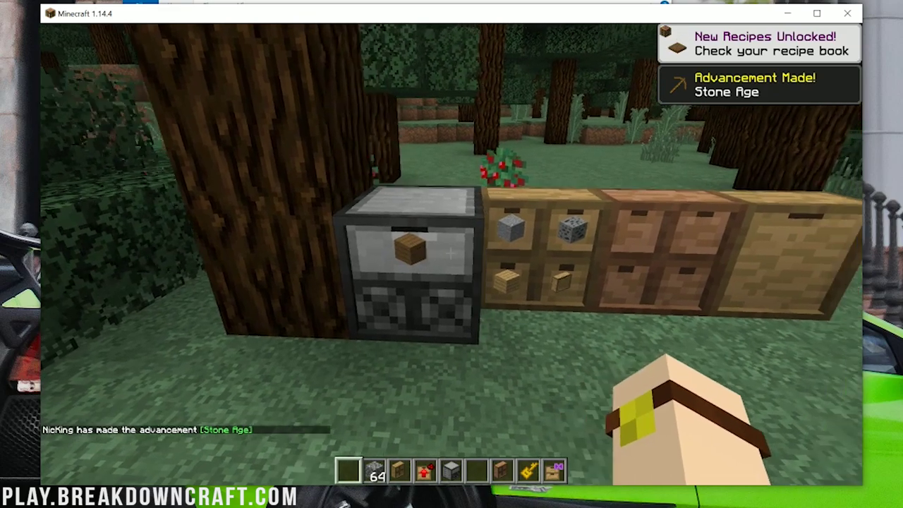
Store the Cobblestone stack in the upper-left drawer of the Jungle Half Drawers 2x2
key("d")
key("d")
left_click(450, 252)
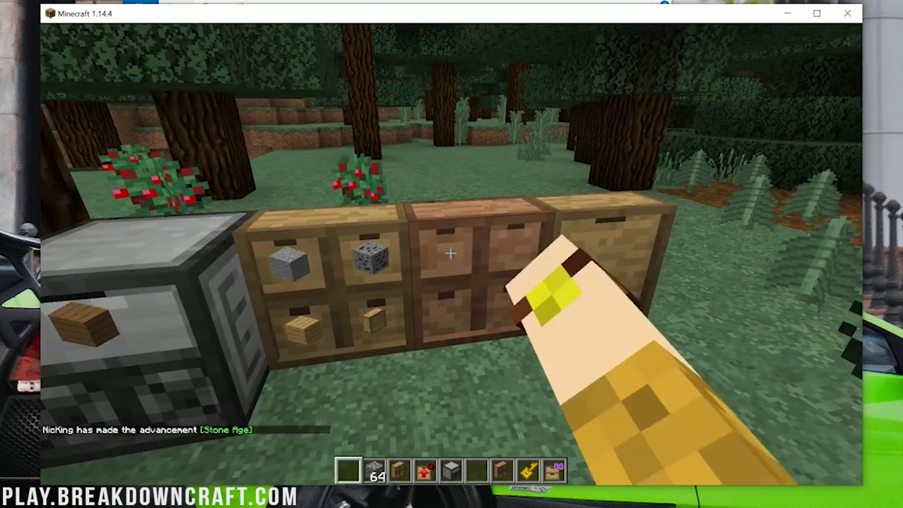
right_click(449, 252)
key("d")
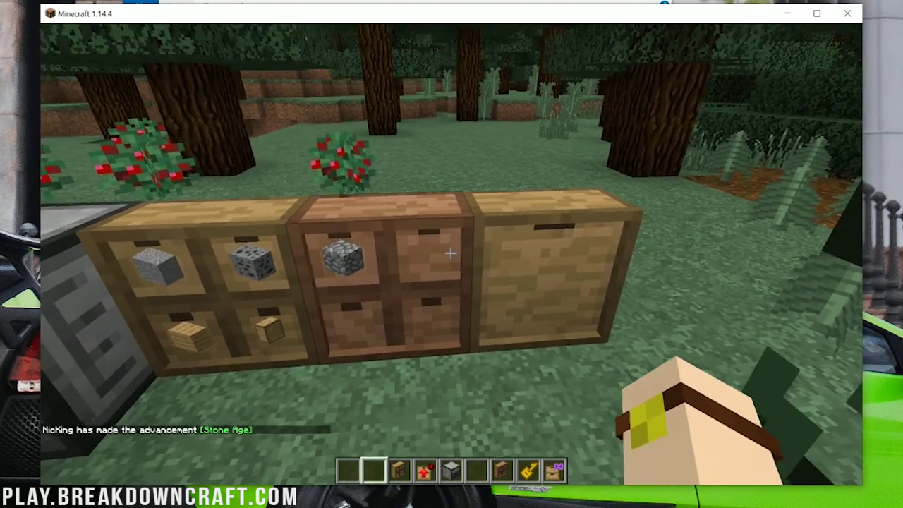
key("s")
key("w")
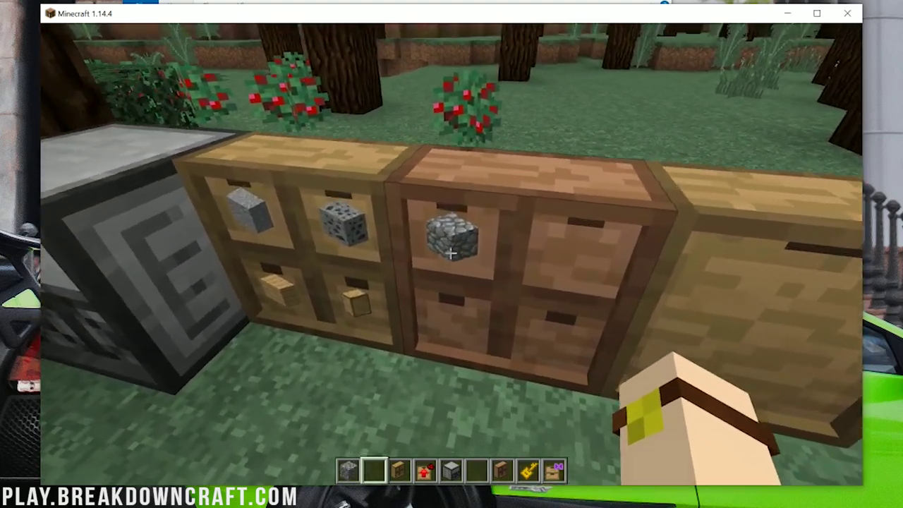
Withdraw the Cobblestone from the Jungle Half Drawers 2x2, store it in the Oak Half Drawers 1x1, and back away from the row
left_click(449, 253)
key("w")
key("d")
scroll(450, 252, "down", 1)
scroll(450, 252, "up", 2)
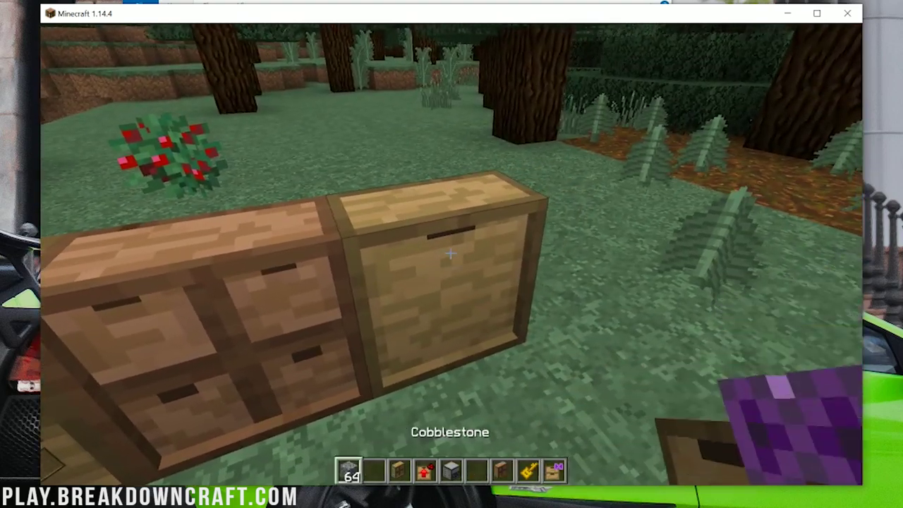
right_click(450, 253)
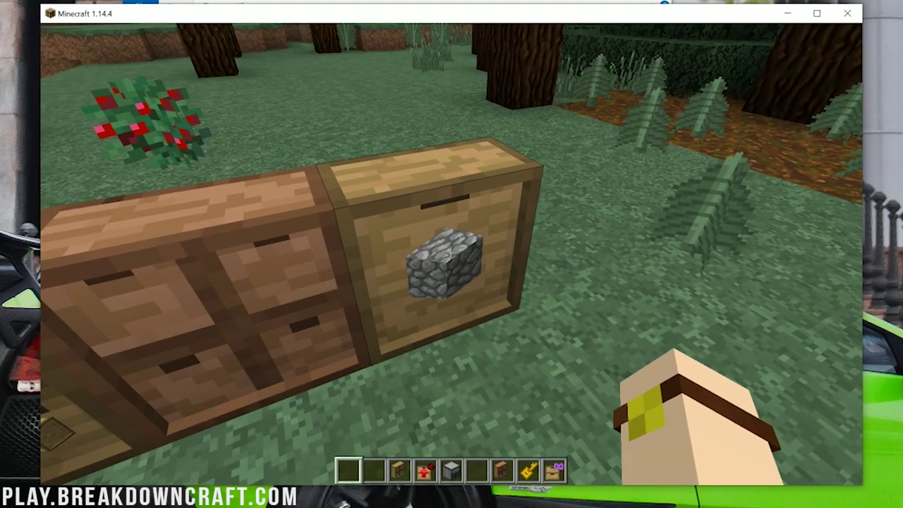
key("s")
key("a")
key("s")
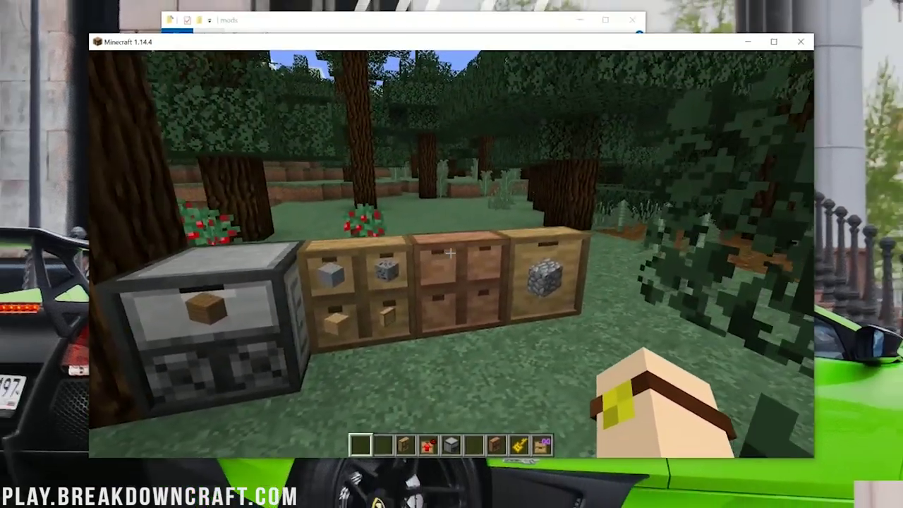
key("a")
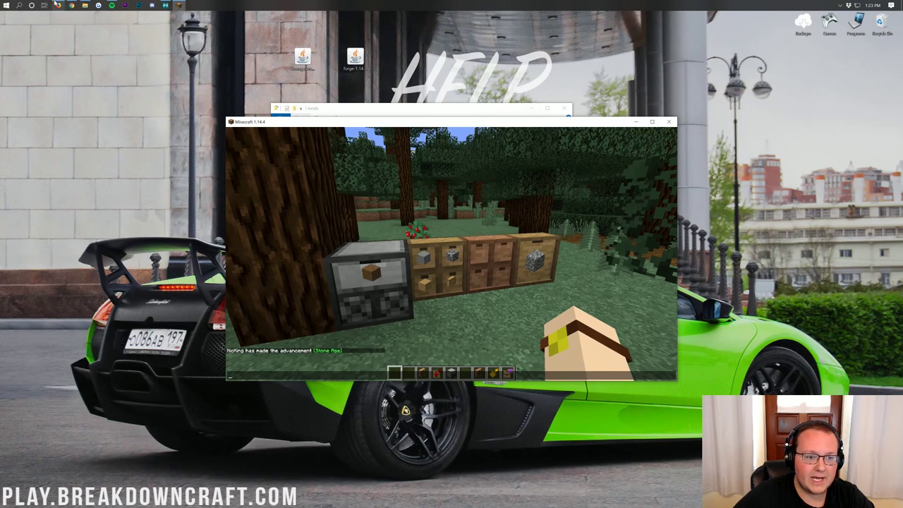
Switch to Chrome and go back from the download page to the Storage Drawers mod page on CurseForge
left_click(71, 6)
left_click(42, 16)
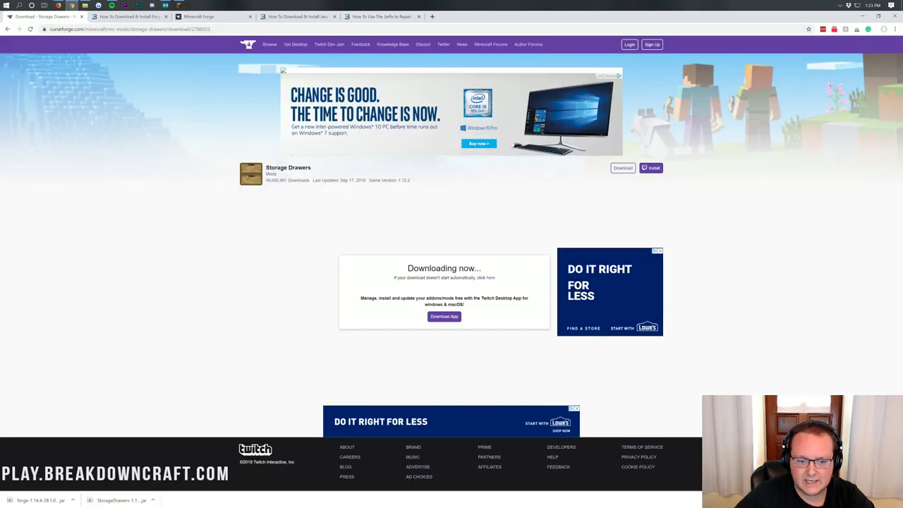
key("alt+Left")
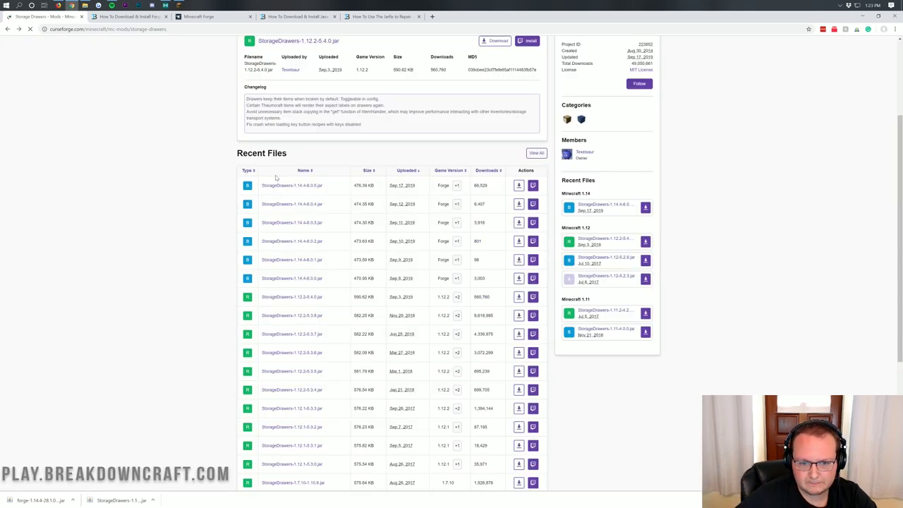
Read the Storage Drawers description, covering drawer sizes and capacities, Compacting Drawers, Drawer Controllers and mod compatibility
scroll(275, 177, "down", 5)
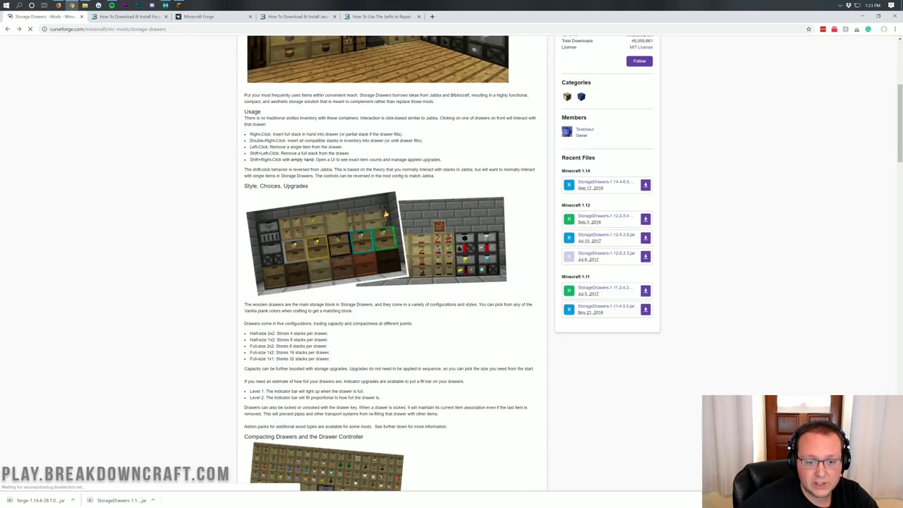
scroll(278, 139, "down", 2)
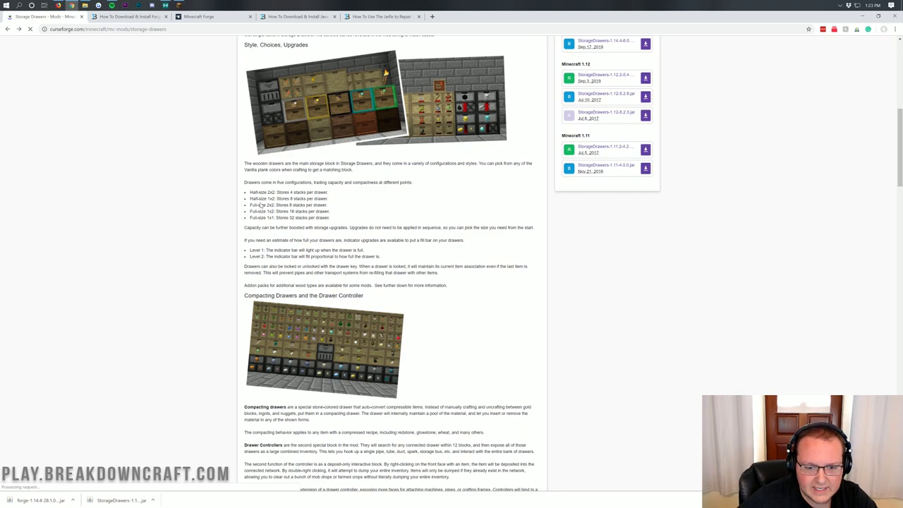
scroll(260, 205, "down", 1)
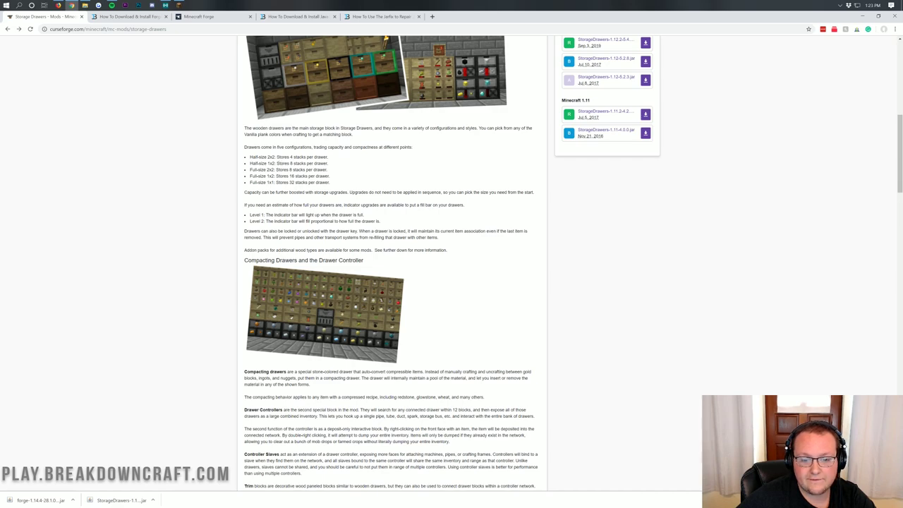
scroll(308, 183, "down", 2)
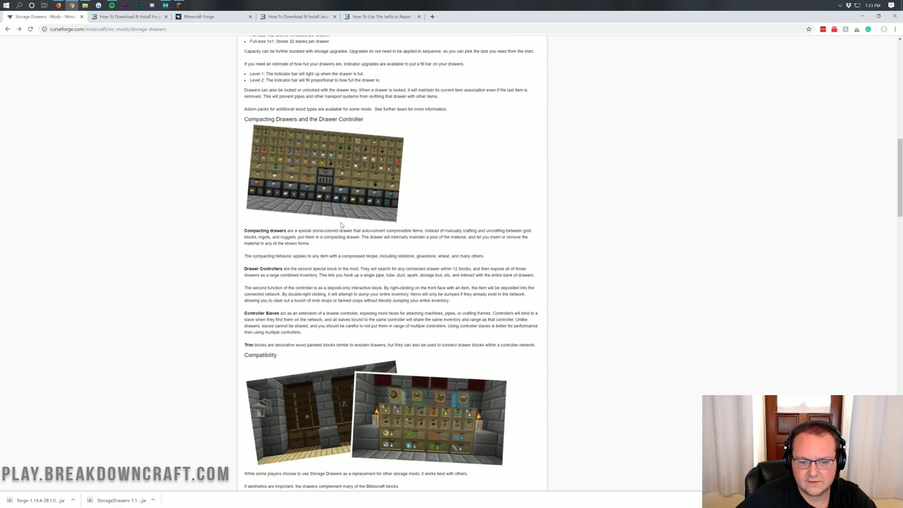
scroll(341, 225, "down", 5)
scroll(341, 224, "up", 2)
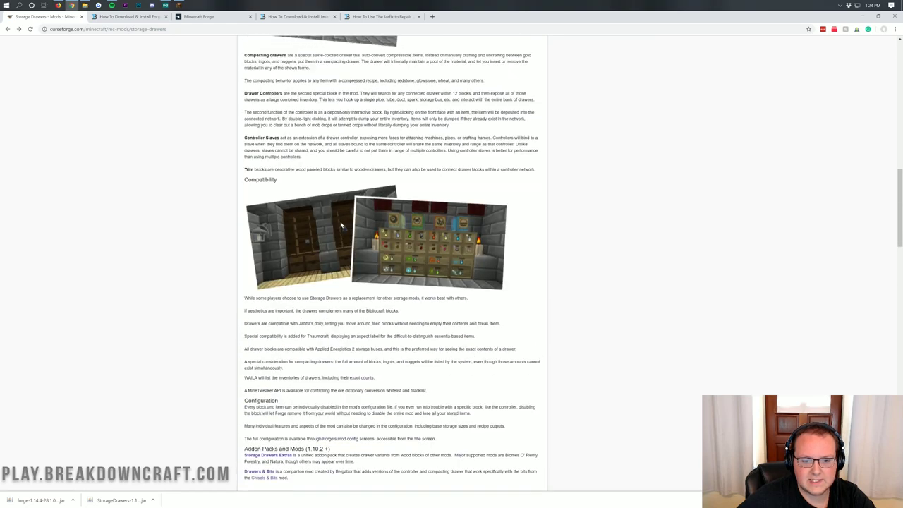
scroll(341, 225, "up", 2)
scroll(340, 225, "down", 2)
scroll(341, 226, "up", 3)
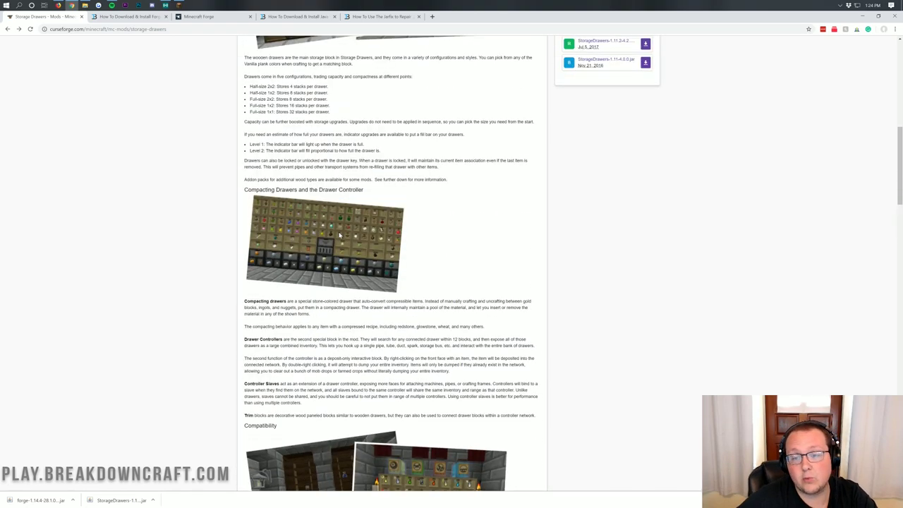
scroll(339, 235, "up", 7)
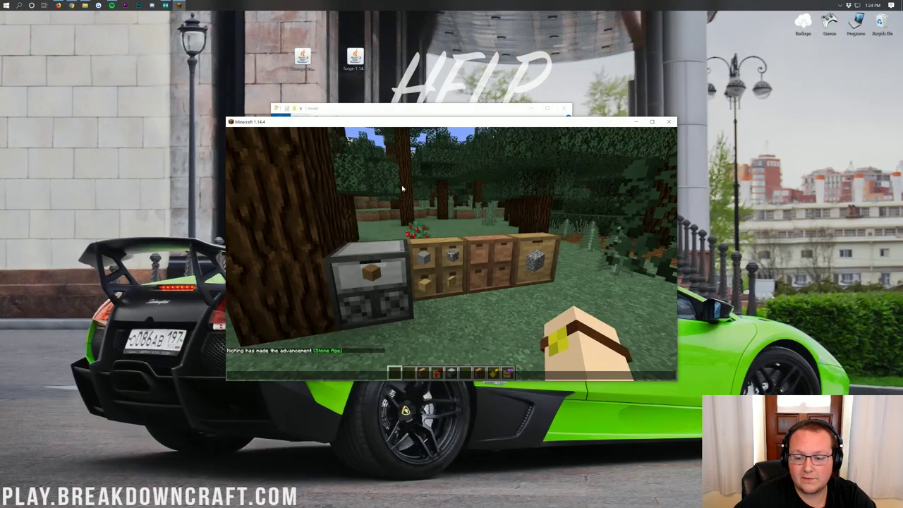
Return to Minecraft, add a Panda Spawn Egg to the first hotbar slot, and spawn a panda in front of the drawers
left_click(402, 188)
key("e")
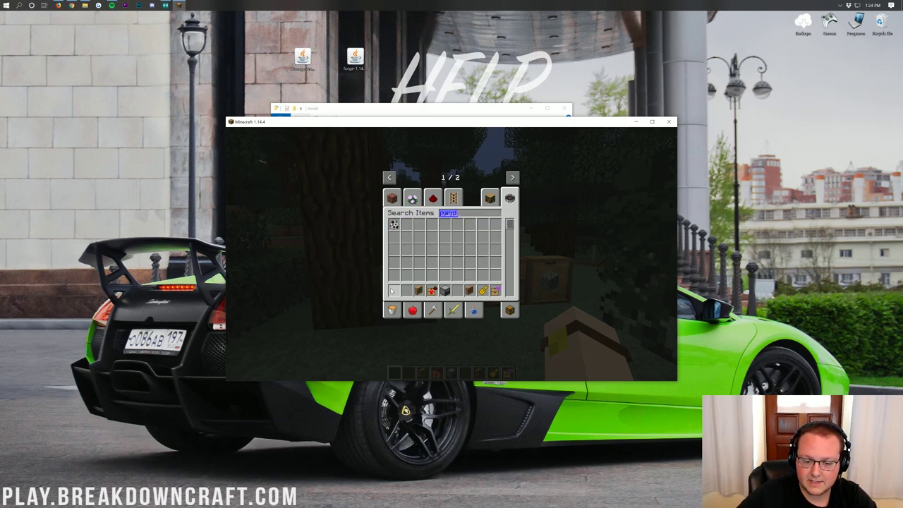
key("Escape")
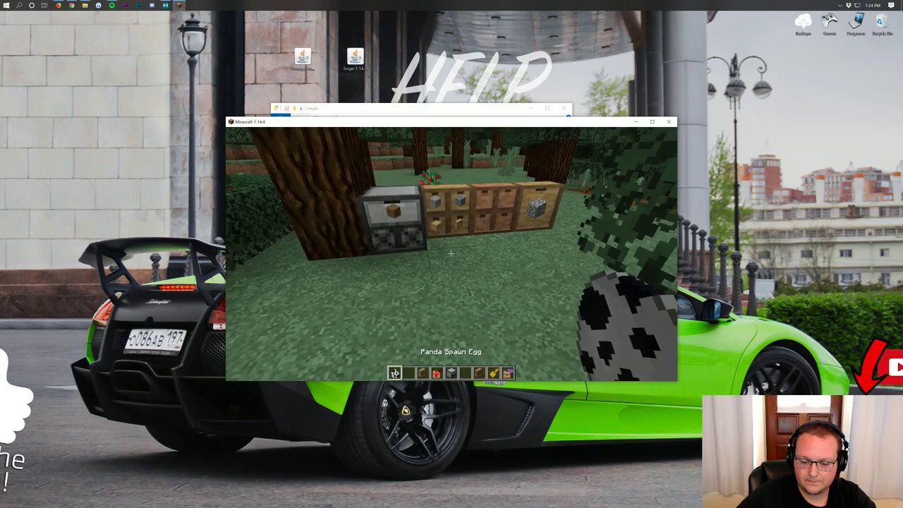
right_click(451, 254)
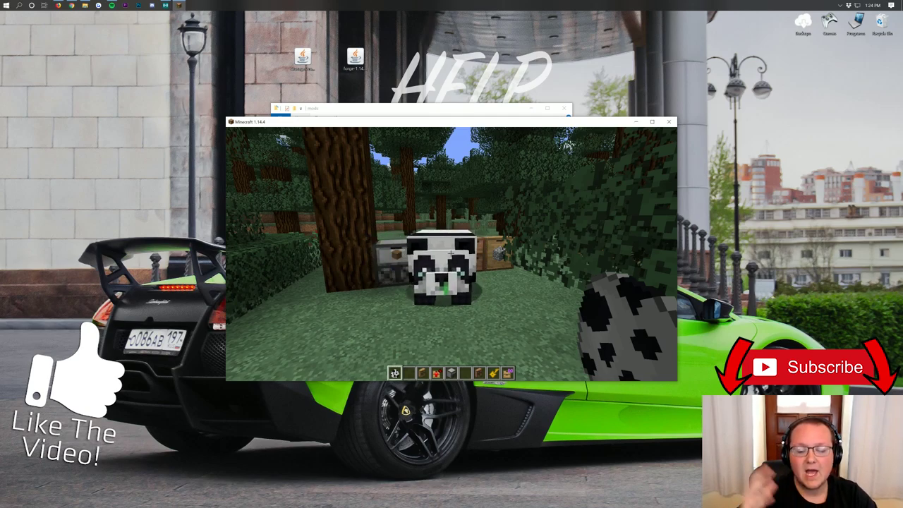
Go around the panda to the drawers and store the Panda Spawn Egg in the upper-right drawer of the Jungle Half Drawers 2x2
key("w")
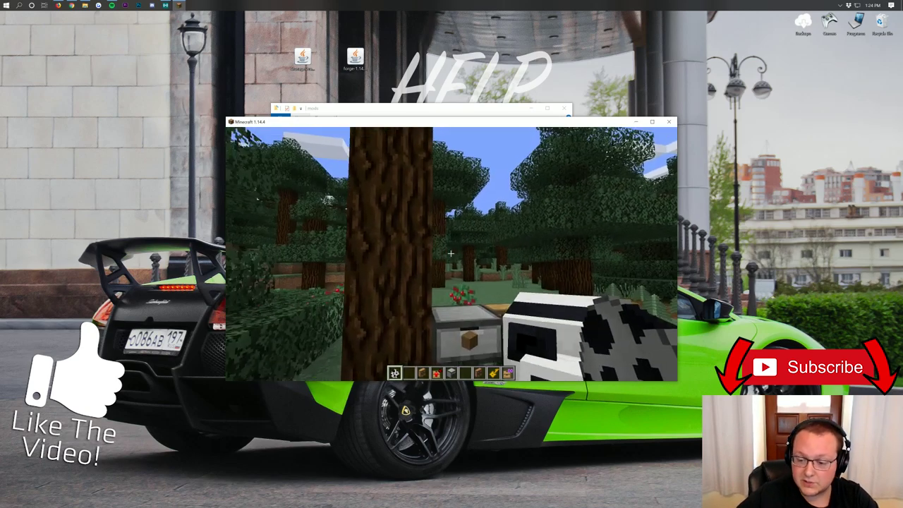
mouse_move(450, 253)
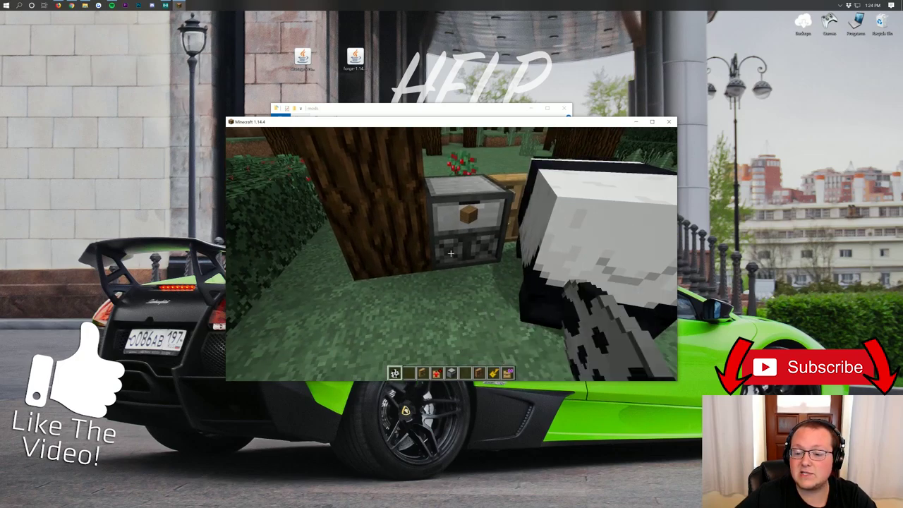
key("w")
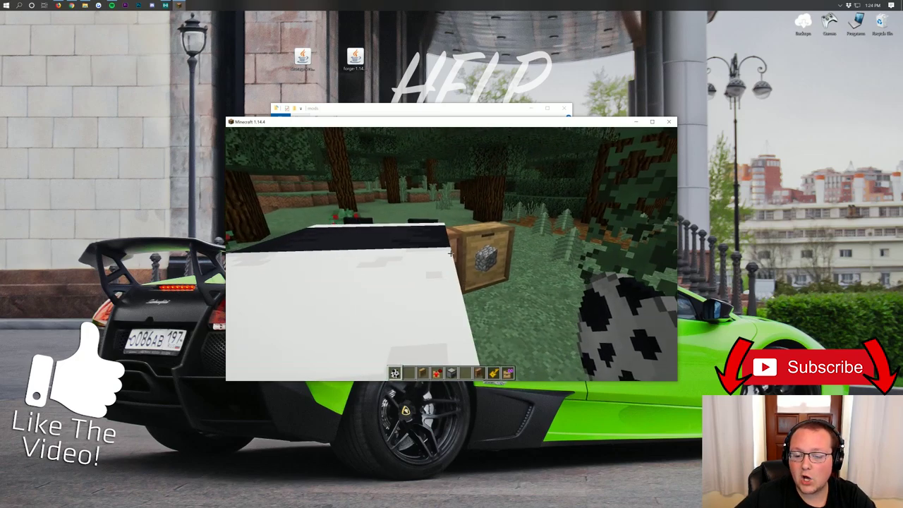
key("w")
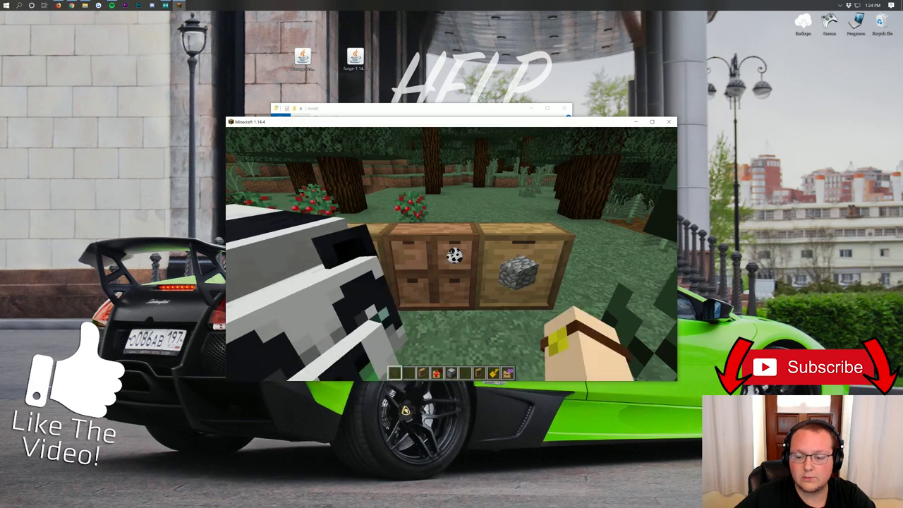
key("w")
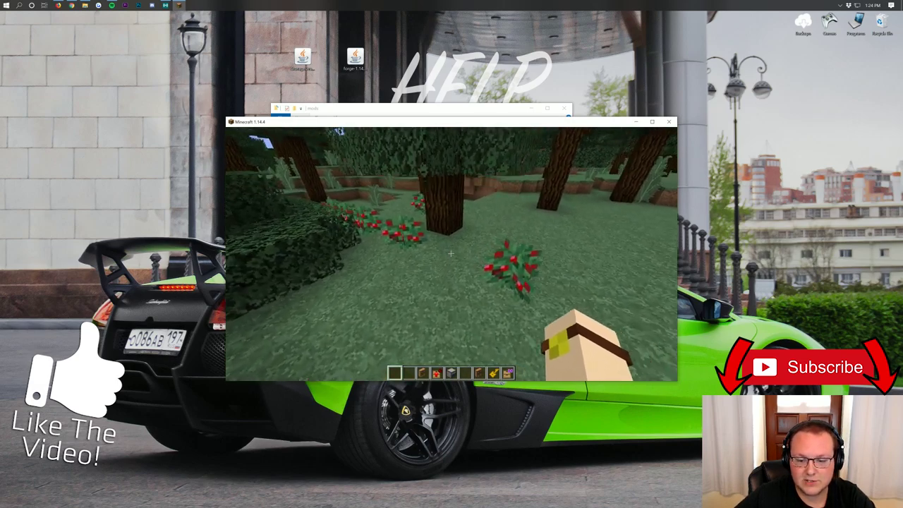
key("w")
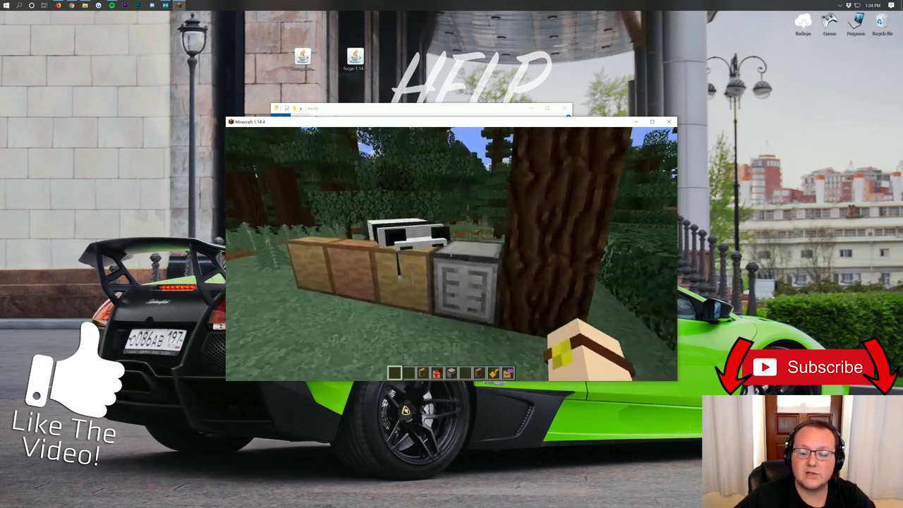